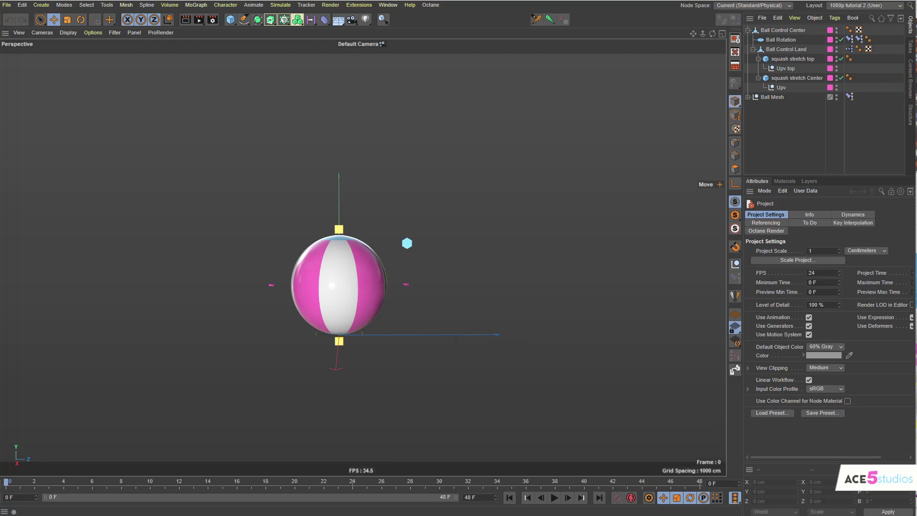
Test-stretch the ball with the top and bottom squash-and-stretch handles, then reset both.
left_click(339, 230)
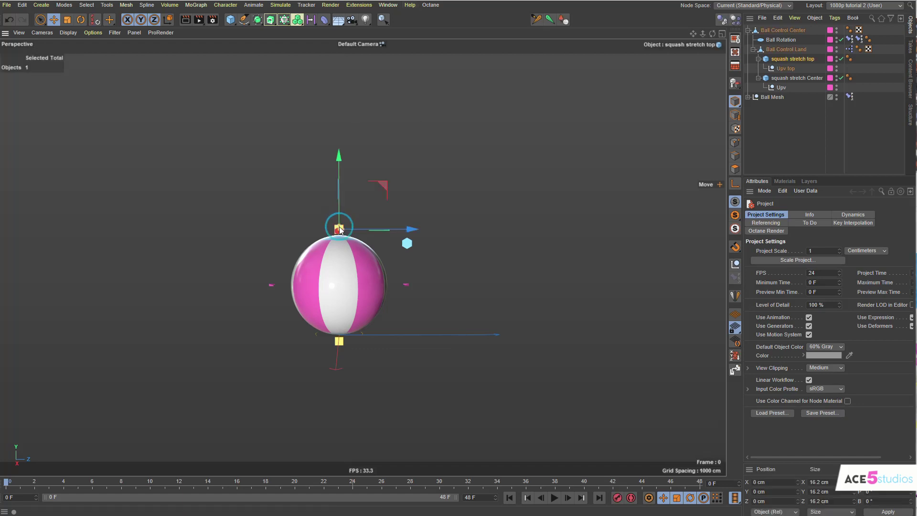
left_click_drag(460, 237, 553, 176)
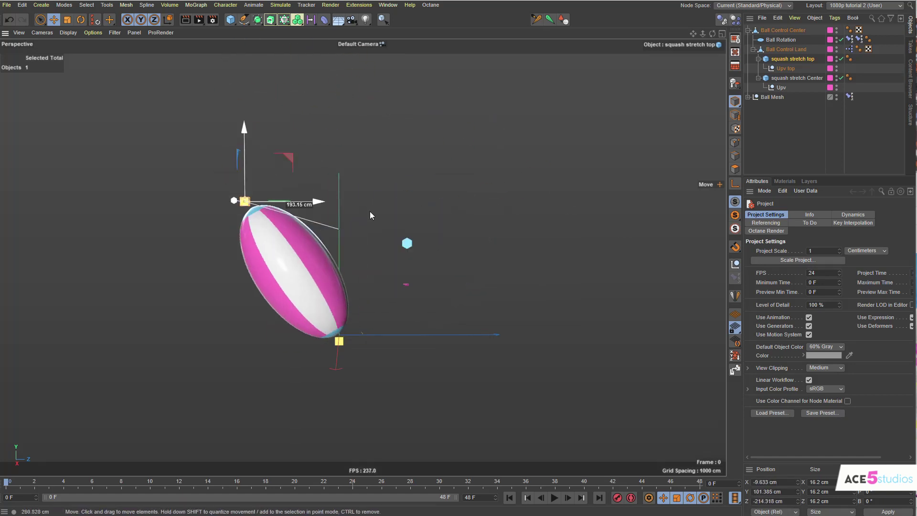
left_click_drag(553, 180, 451, 208)
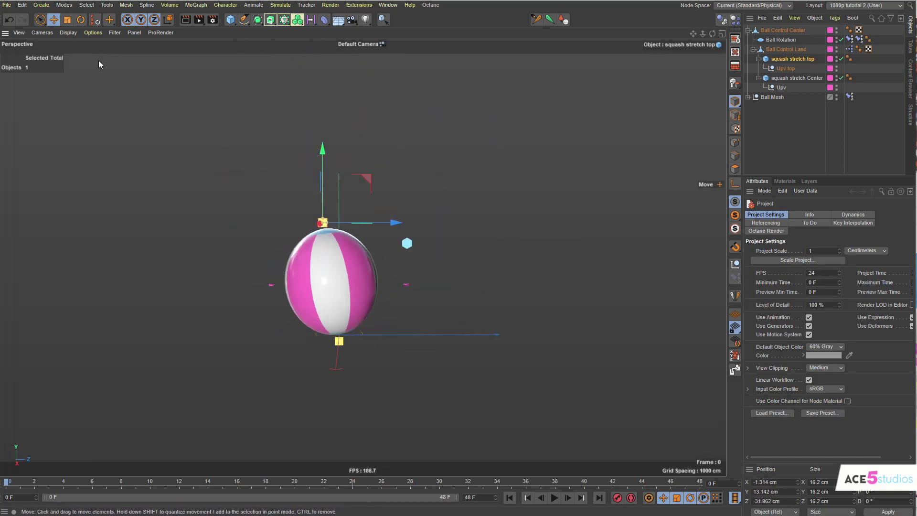
left_click(95, 20)
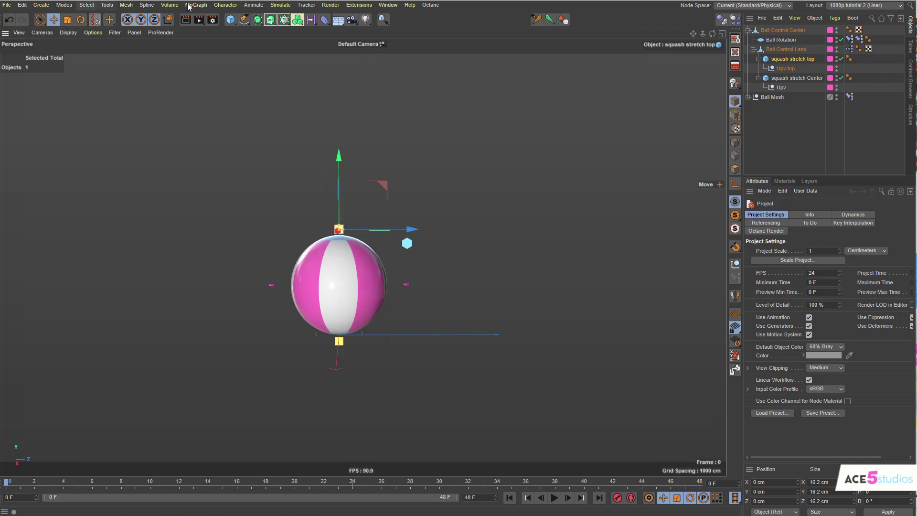
left_click(339, 341)
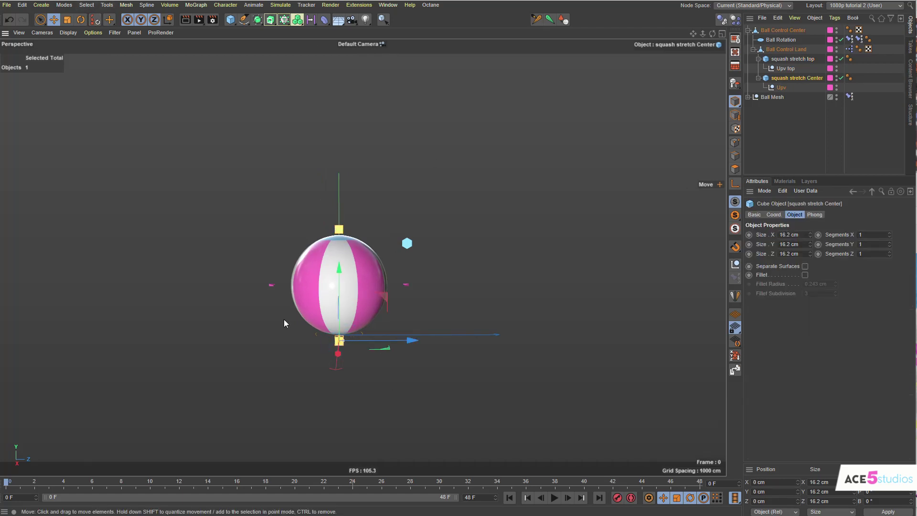
mouse_move(283, 337)
left_mouse_down()
mouse_move(215, 336)
mouse_move(293, 312)
mouse_move(416, 360)
left_mouse_up()
left_click(95, 19)
Try moving the ball rig and spinning the Ball Rotation disc, then restore rotation and deselect.
left_click(407, 283)
mouse_move(287, 335)
left_mouse_down()
mouse_move(271, 264)
mouse_move(265, 346)
mouse_move(279, 338)
left_mouse_up()
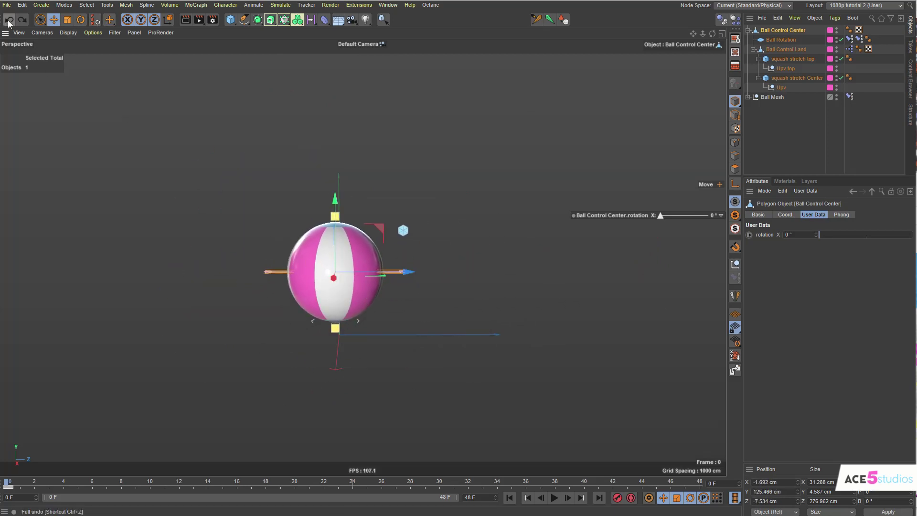
left_click(407, 242)
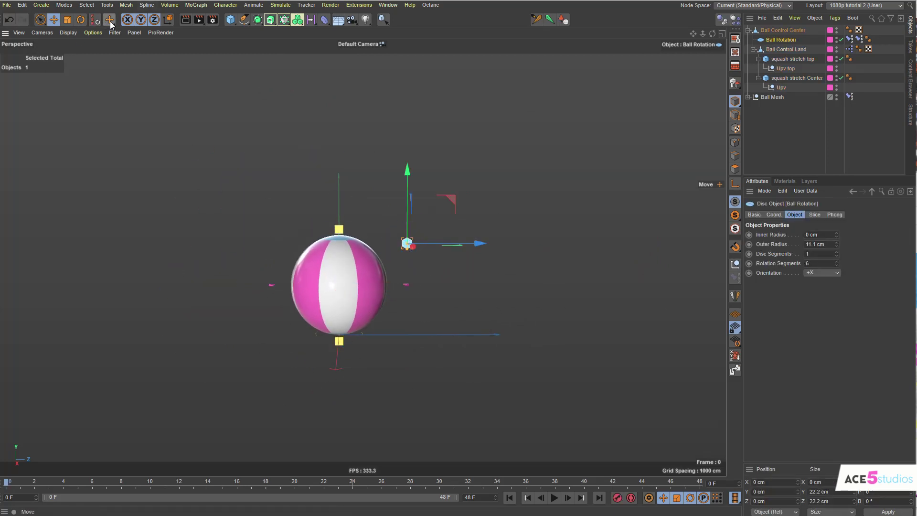
left_click(80, 19)
mouse_move(442, 229)
left_mouse_down()
mouse_move(430, 299)
mouse_move(474, 367)
left_mouse_up()
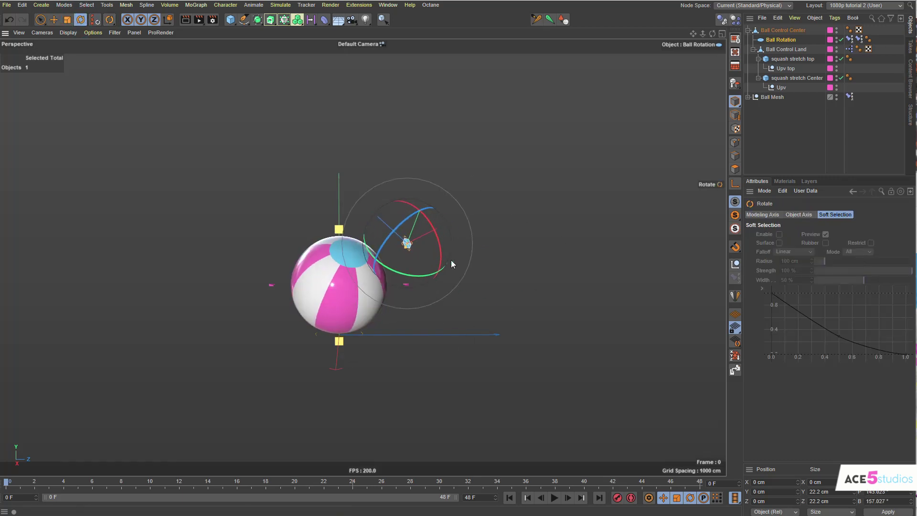
key("ctrl+z")
key("ctrl+z")
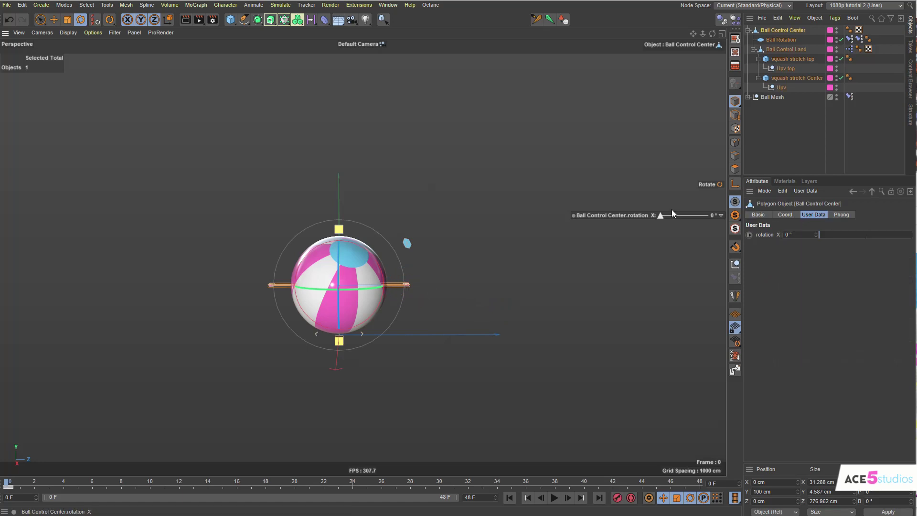
left_click_drag(659, 214, 699, 224)
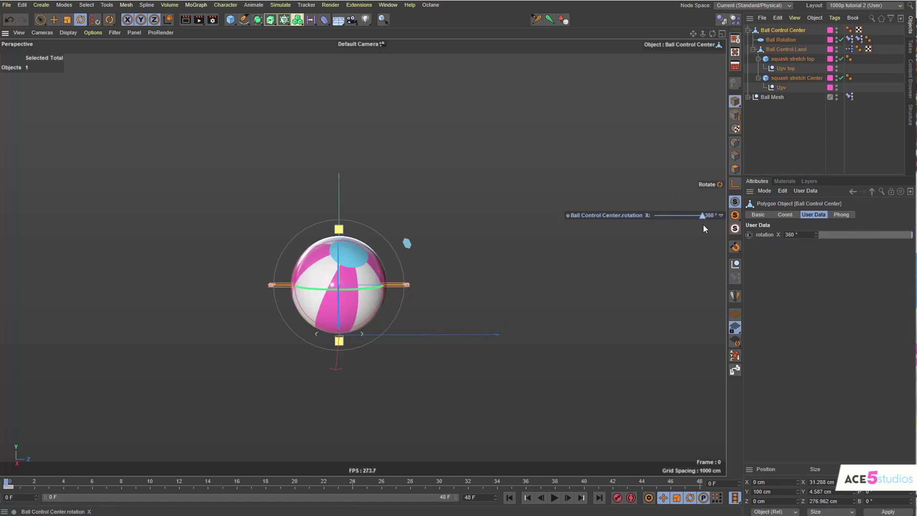
mouse_move(700, 225)
left_mouse_down()
mouse_move(632, 229)
mouse_move(664, 230)
left_mouse_up()
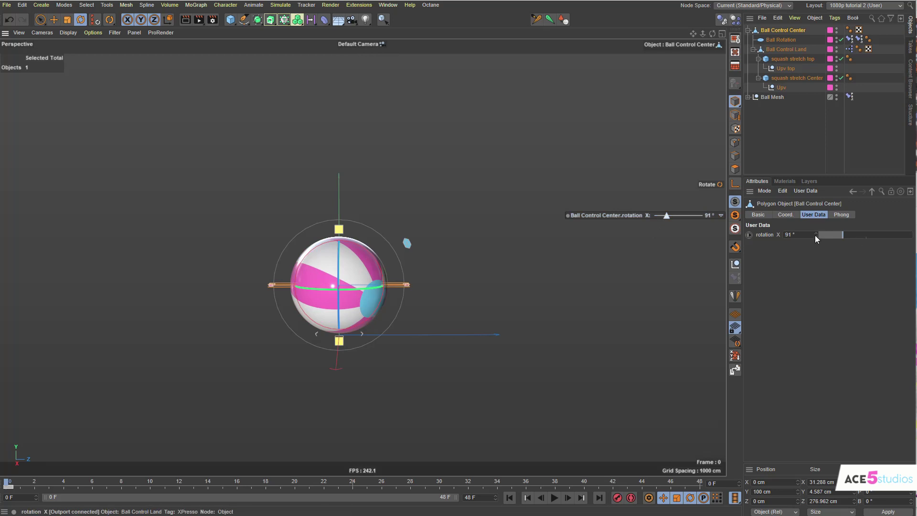
mouse_move(814, 235)
left_mouse_down()
mouse_move(910, 236)
mouse_move(816, 235)
left_mouse_up()
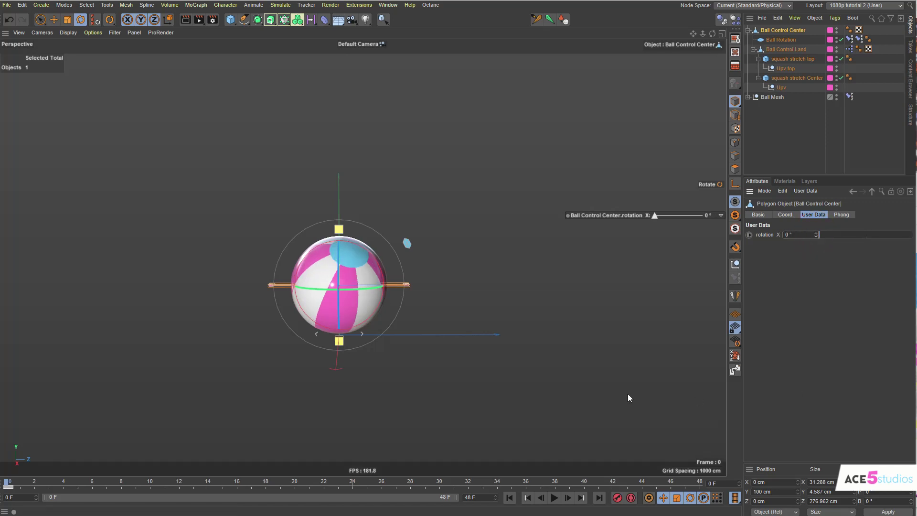
left_click(414, 217)
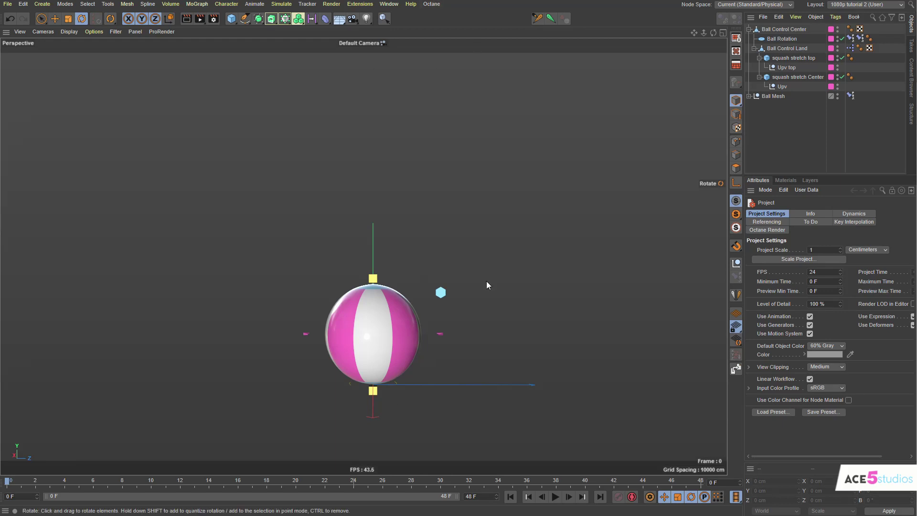
Key the Ball Control Center at frame 16, then raise it high and key it at frame 8.
left_click(440, 335)
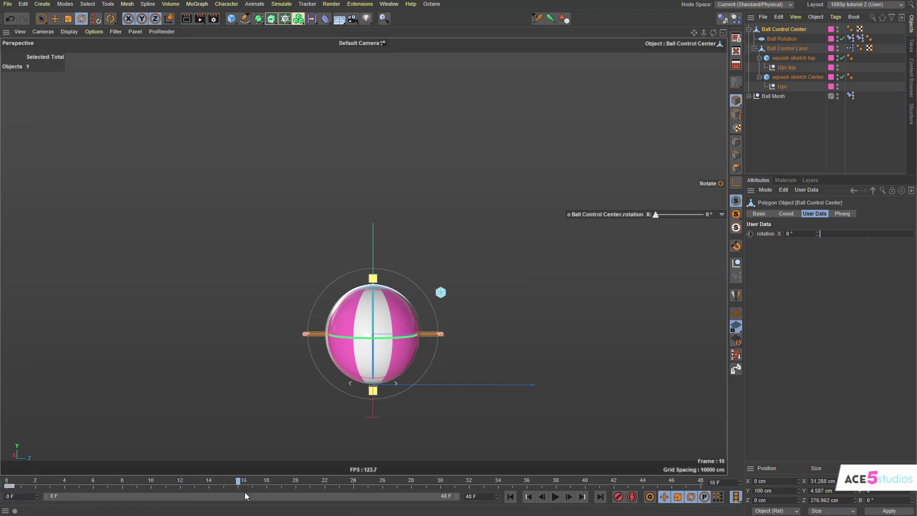
left_click_drag(14, 484, 242, 497)
left_click(618, 496)
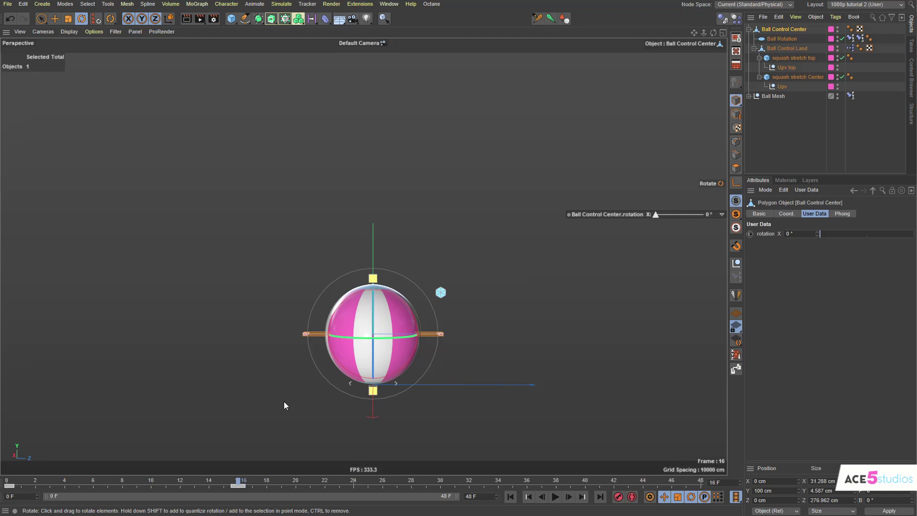
left_click(122, 481)
left_click(55, 19)
left_click_drag(367, 293, 367, 95)
left_click(618, 496)
left_click_drag(113, 480, 45, 481)
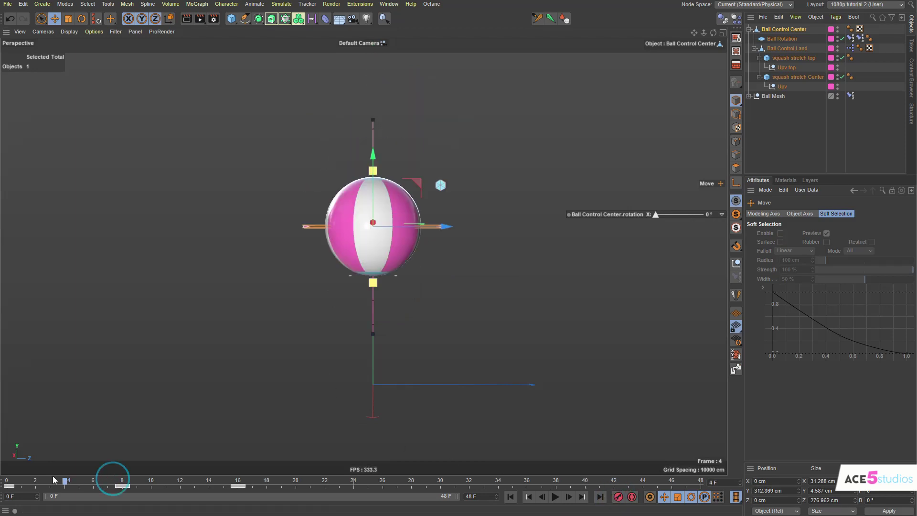
Play the bounce, stop at frame 0, and bring up the Timeline with the keys.
key("F8")
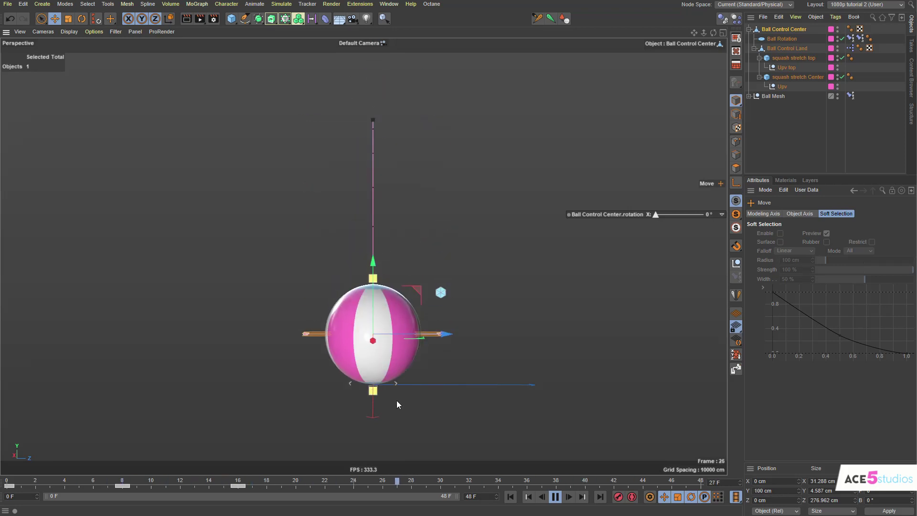
key("F8")
key("shift+f")
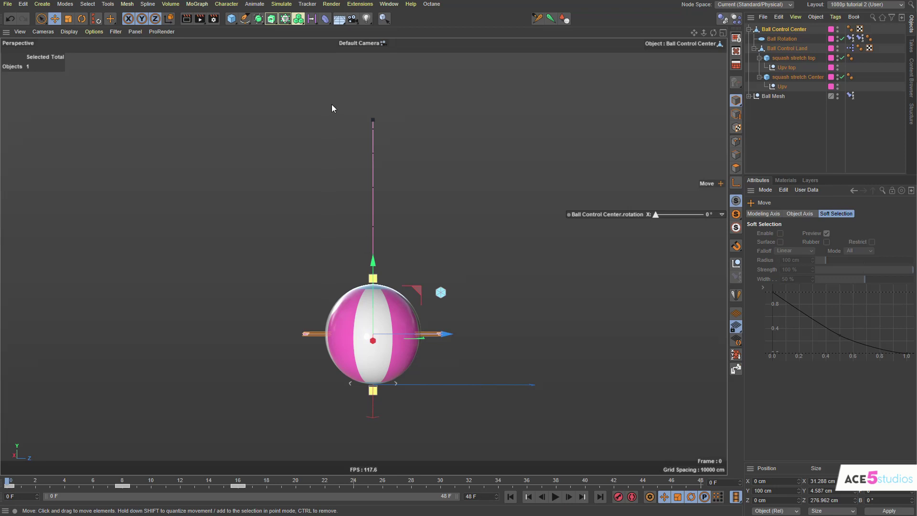
key("shift+F3")
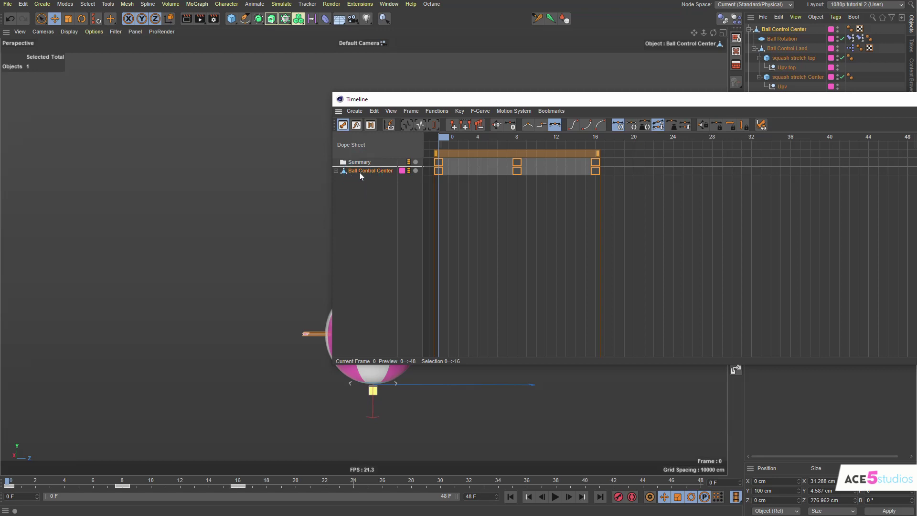
Switch the Timeline to the curve graph and try tilting the key tangents, then undo.
left_click(356, 125)
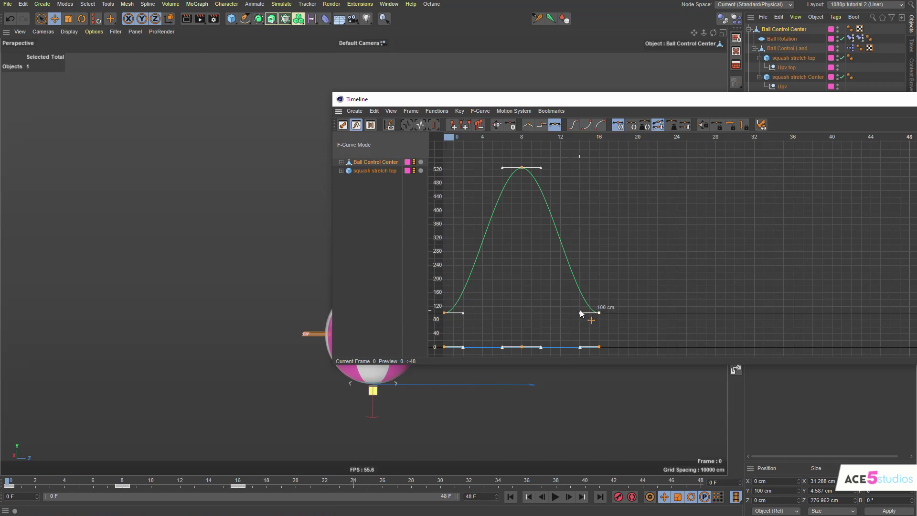
left_click_drag(580, 312, 589, 299)
key("ctrl+z")
left_click(583, 220)
Steepen the height curve at the first and last keys, and move the curve window aside.
left_click(598, 313)
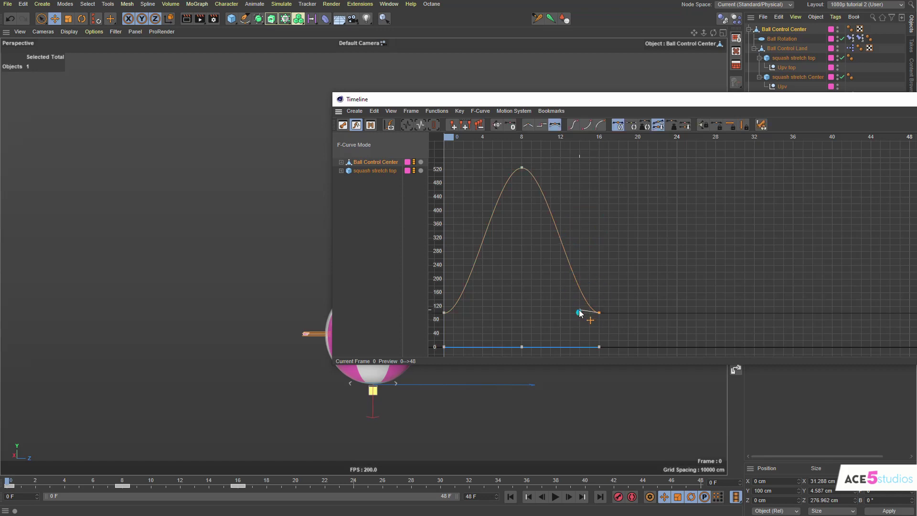
left_click_drag(580, 314, 599, 279)
left_click(442, 313)
left_click_drag(466, 313, 444, 285)
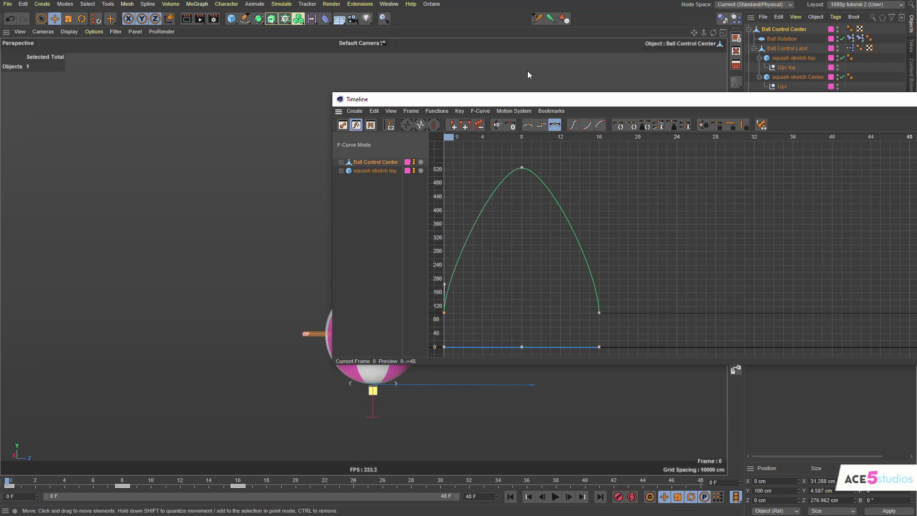
left_click_drag(527, 102, 672, 140)
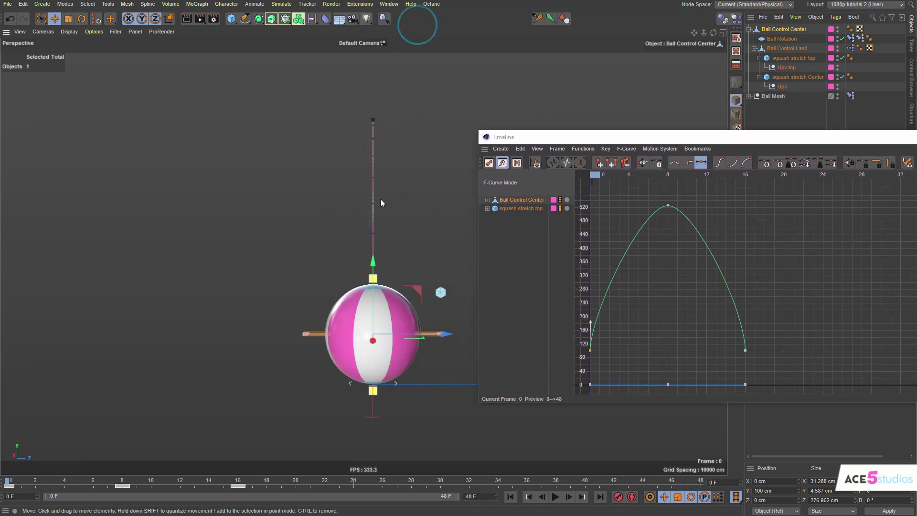
Widen the peak key's tangents to flatten the arc top, checking by playing and scrubbing.
key("F8")
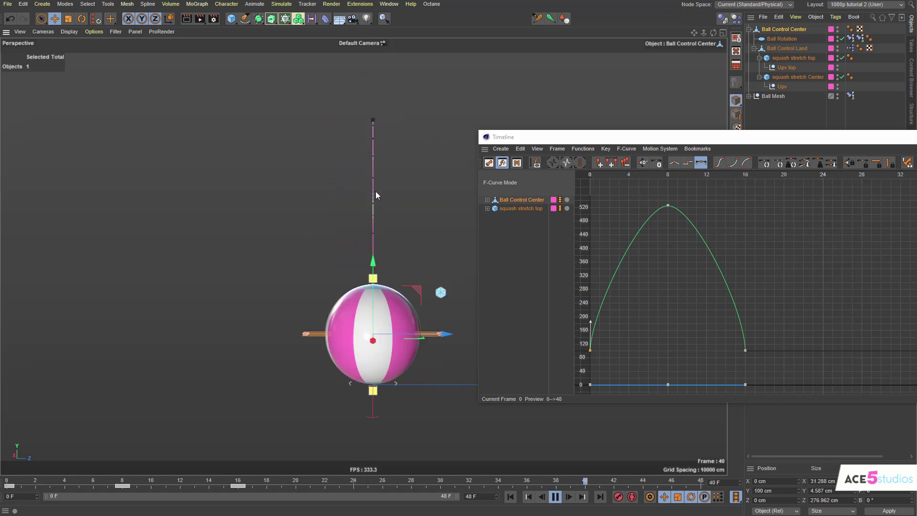
key("F8")
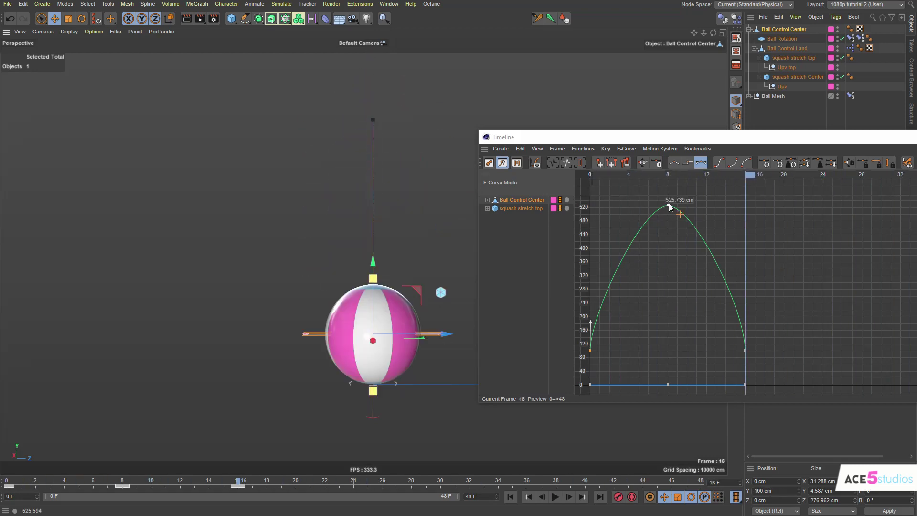
left_click(667, 205)
left_click_drag(684, 206, 718, 205)
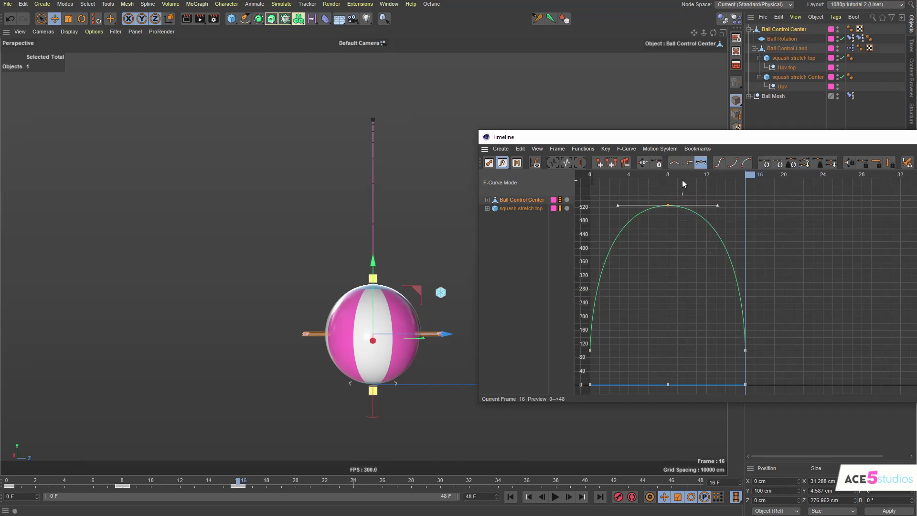
key("F8")
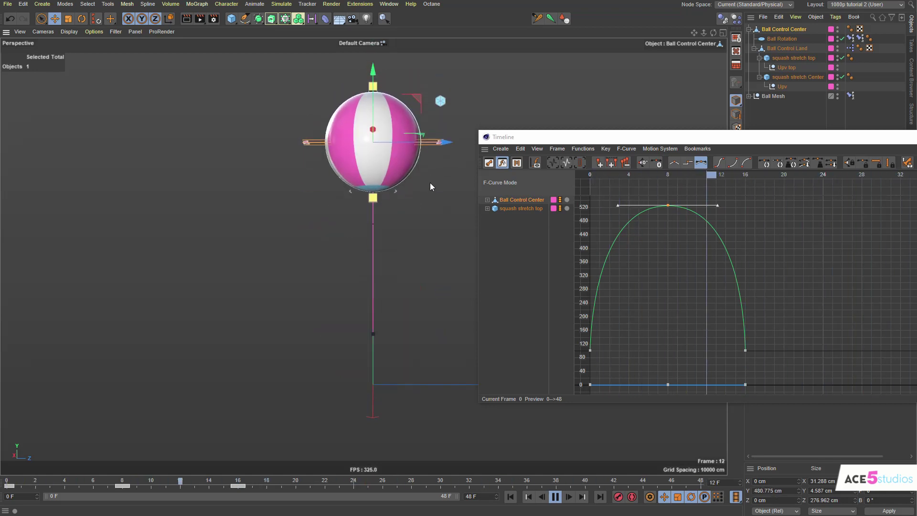
key("F8")
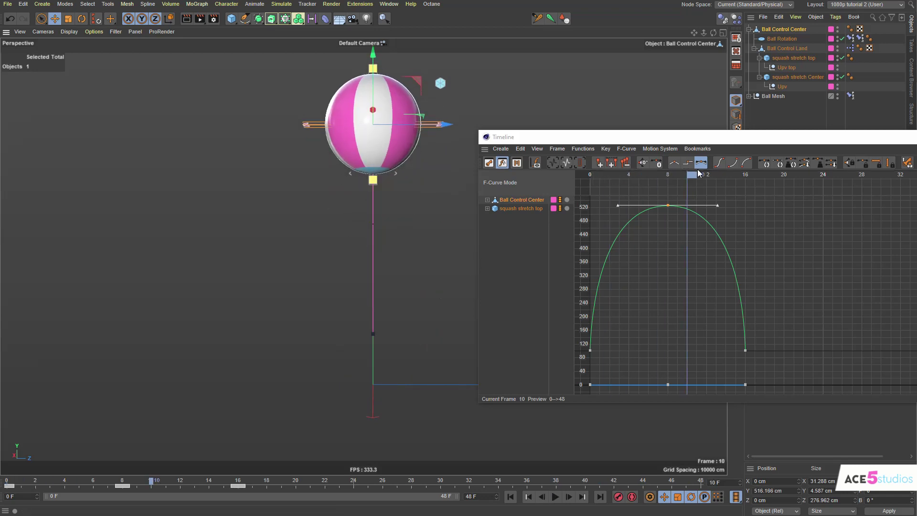
mouse_move(700, 170)
left_mouse_down()
mouse_move(559, 180)
mouse_move(590, 192)
mouse_move(762, 201)
mouse_move(584, 207)
left_mouse_up()
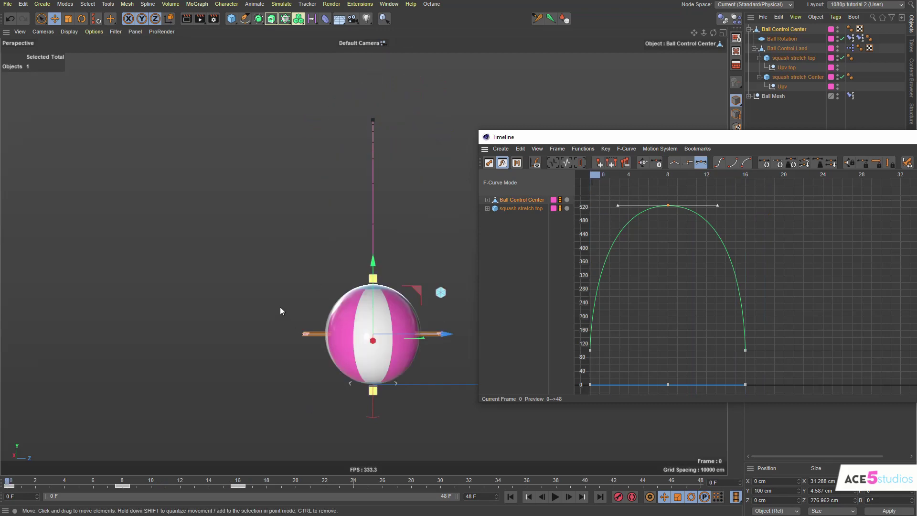
Test-squash the ball with the squash stretch top control, then reset it.
left_click(372, 278)
left_click_drag(372, 278, 370, 222)
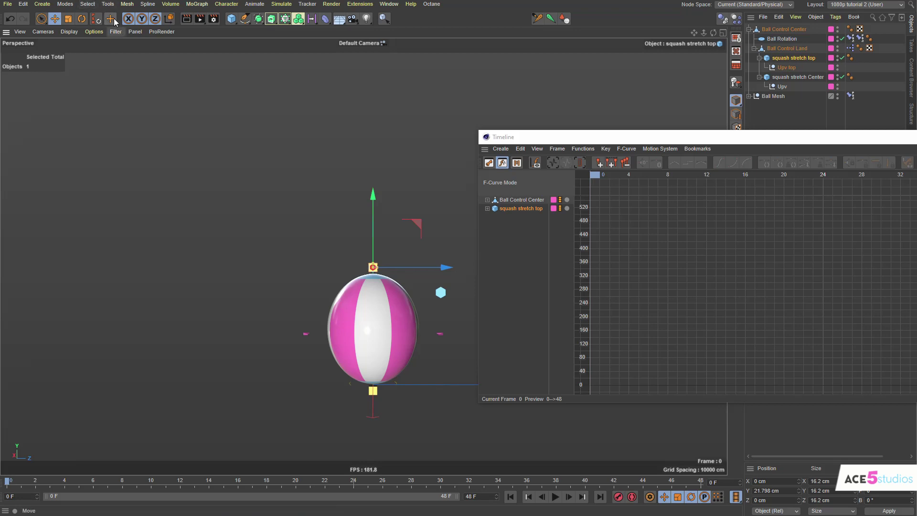
left_click(96, 19)
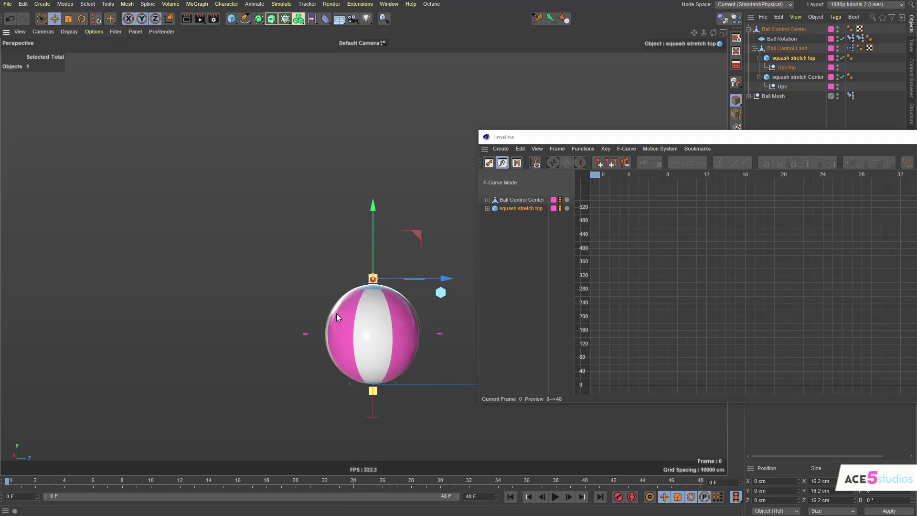
Scrub to frame 3, deselect the track, and switch the Timeline to Dope Sheet view.
mouse_move(20, 482)
left_mouse_down()
mouse_move(49, 483)
mouse_move(8, 483)
left_mouse_up()
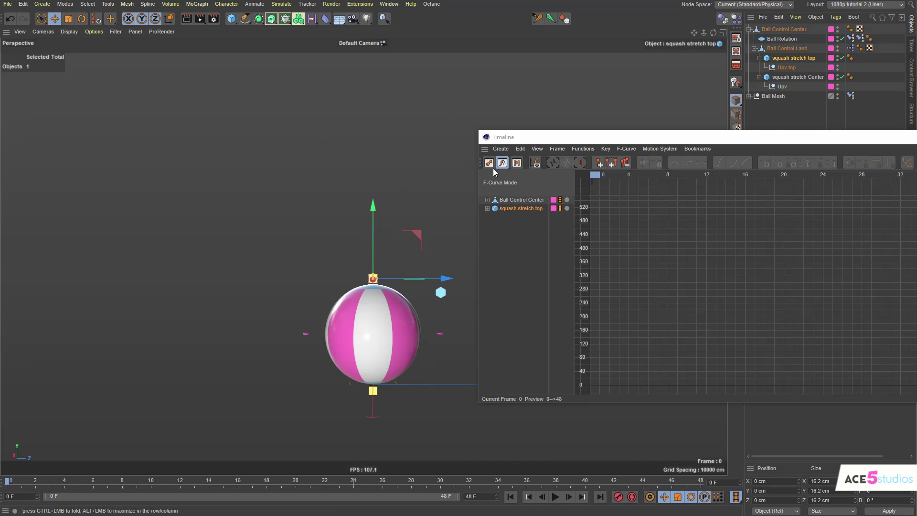
left_click(521, 236)
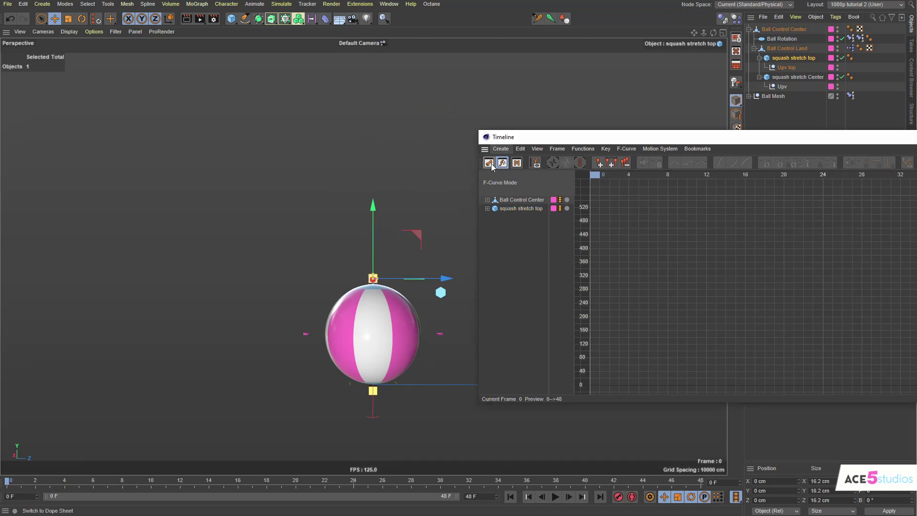
left_click(490, 163)
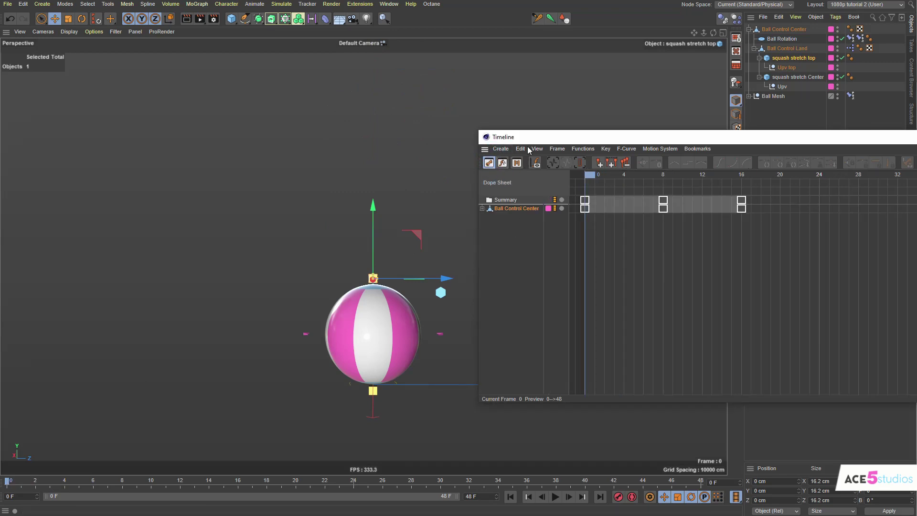
Shift the bounce keys to frames 4–20, key frame 0, and squash the ball at frame 4.
mouse_move(788, 274)
left_mouse_down()
mouse_move(571, 186)
mouse_move(641, 189)
left_mouse_up()
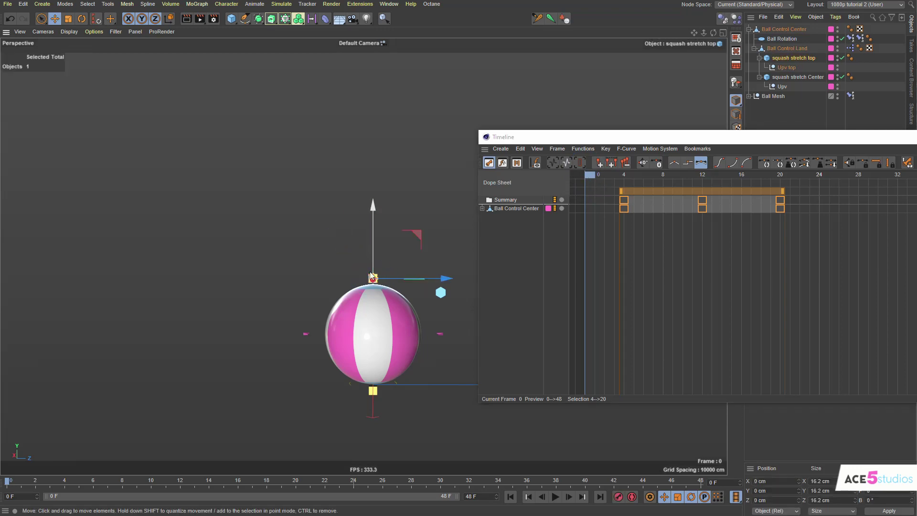
left_click(617, 496)
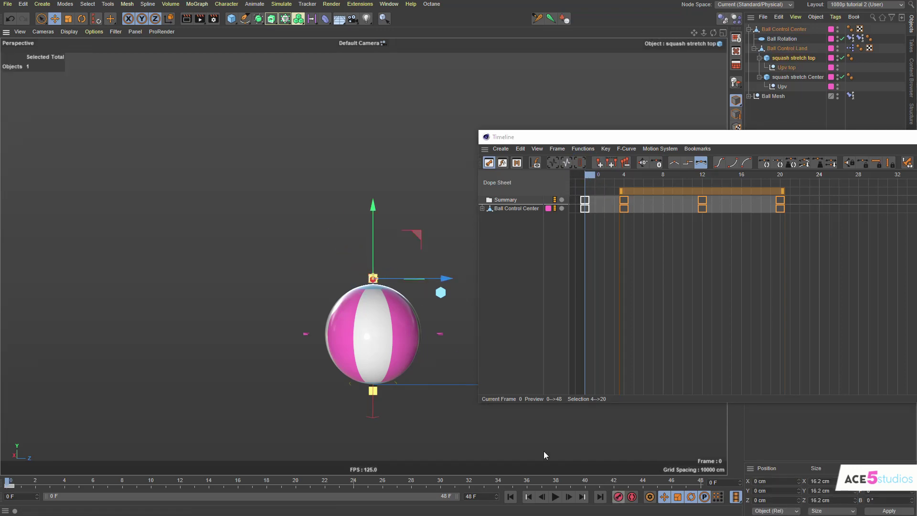
left_click_drag(19, 484, 65, 481)
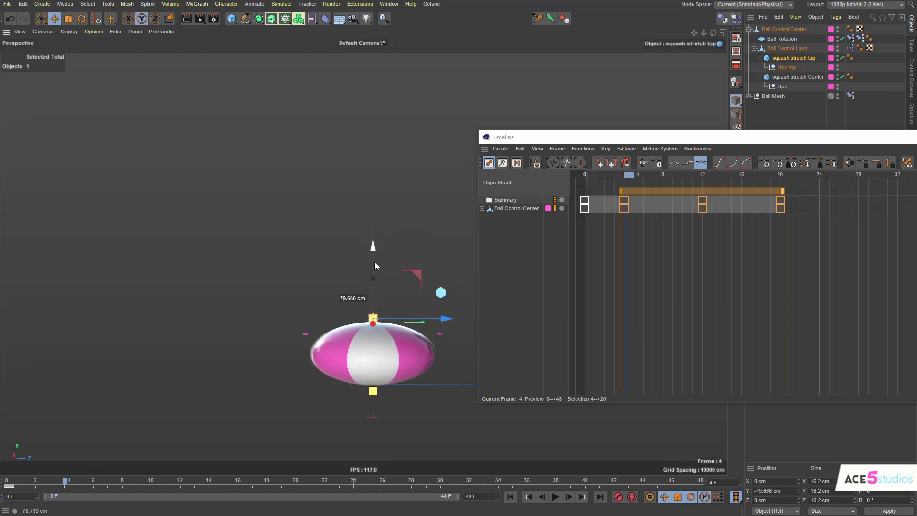
left_click_drag(373, 226, 373, 272)
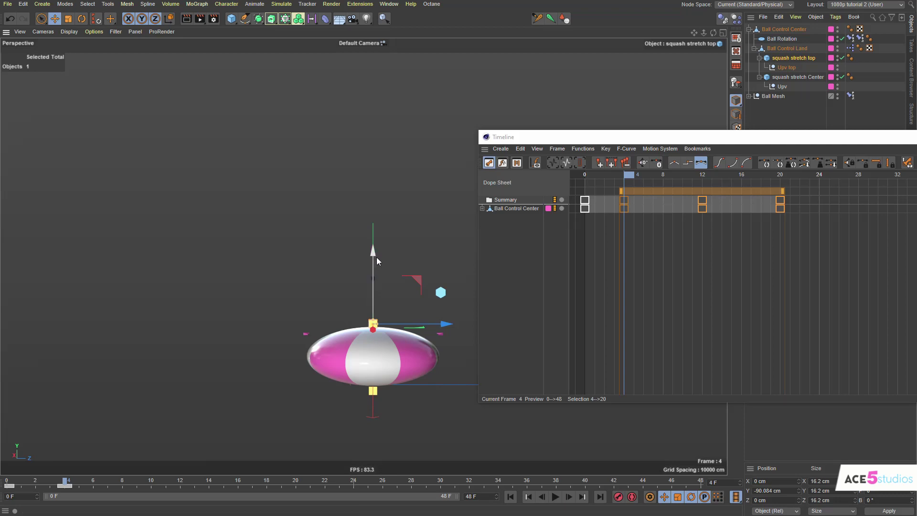
Reset the squash stretch top control at frame 12 and key the round shape.
key("F8")
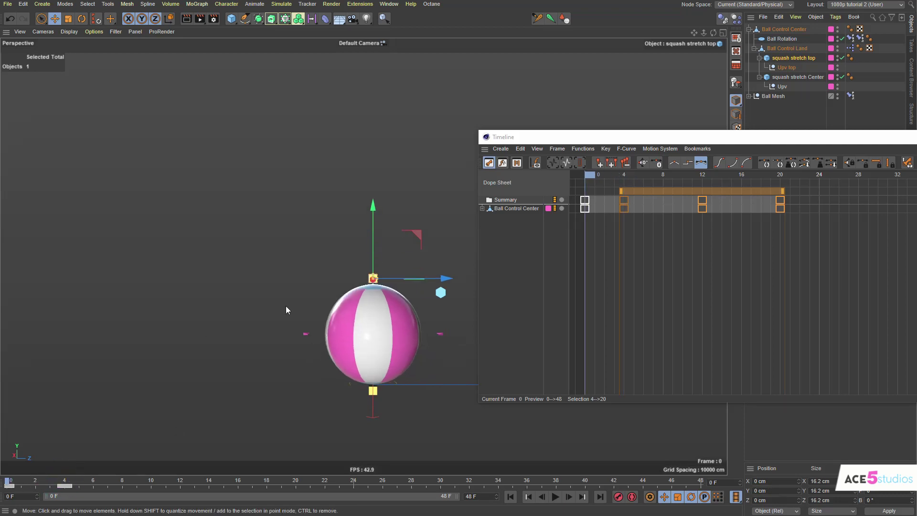
key("F8")
left_click(12, 482)
left_click_drag(12, 482, 180, 484)
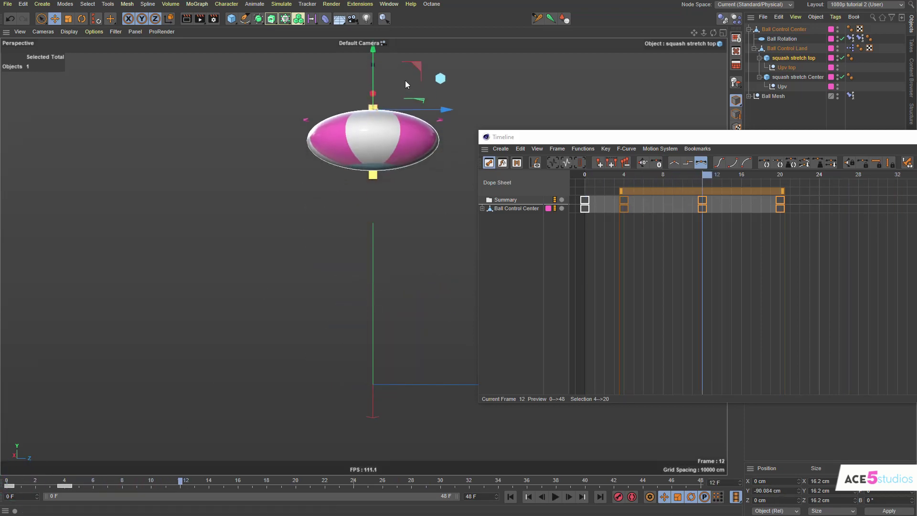
left_click(94, 23)
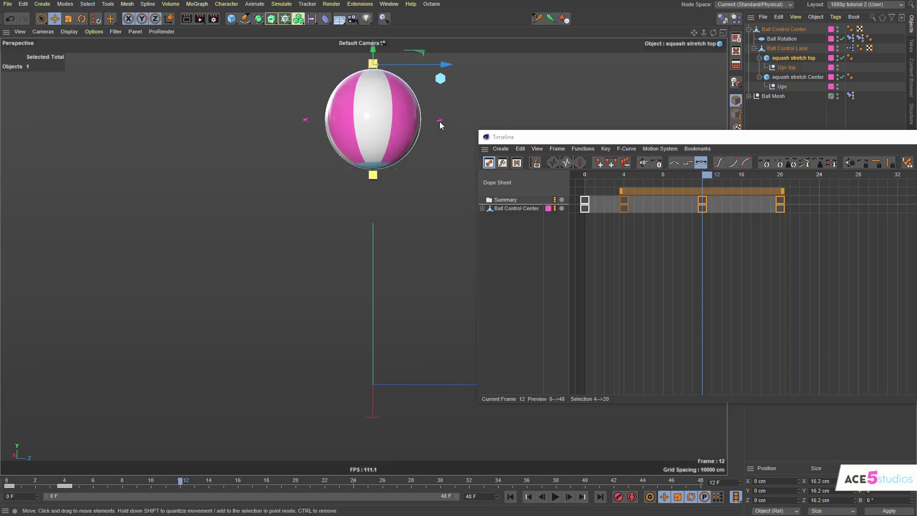
key("F9")
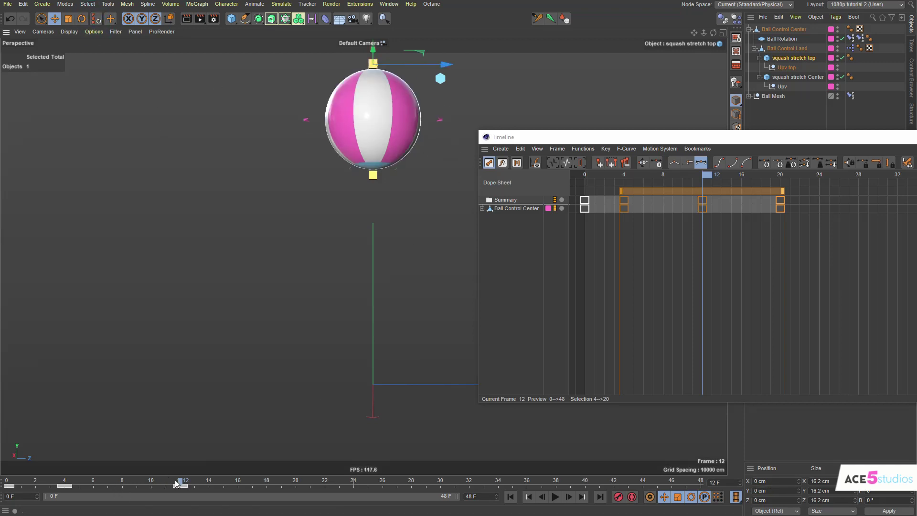
Play the bounce back from frame 0, then scrub to frame 22.
left_click_drag(174, 479, 9, 479)
key("F8")
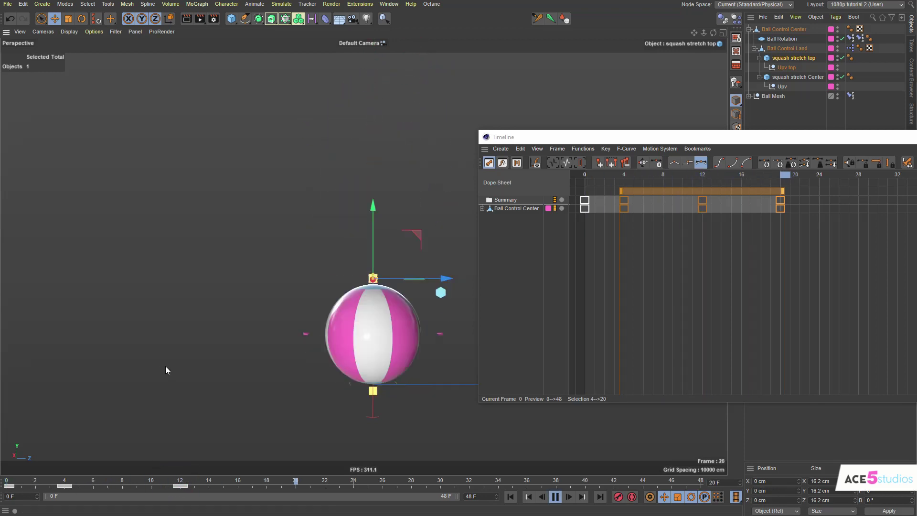
key("F8")
mouse_move(290, 480)
left_mouse_down()
mouse_move(317, 486)
mouse_move(292, 488)
left_mouse_up()
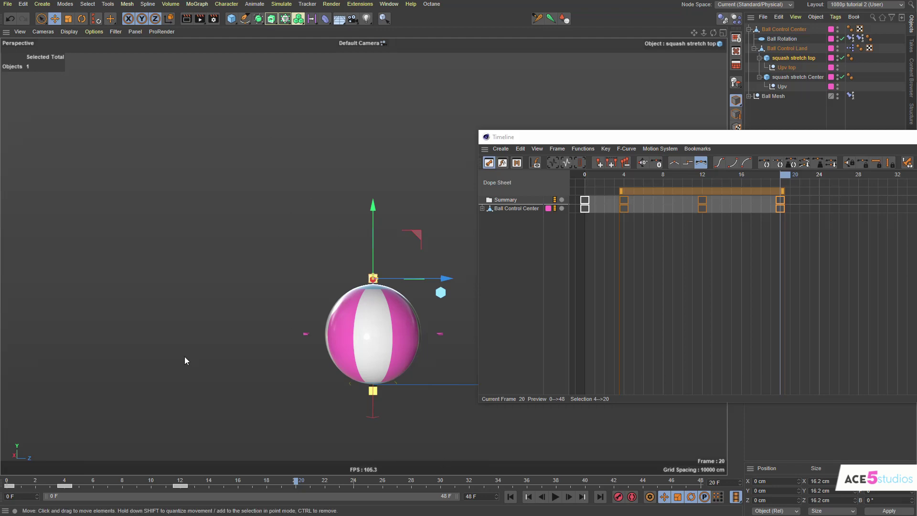
Squash the ball flat at frame 20, then review the landing around frames 14–20.
left_click_drag(373, 211, 376, 258)
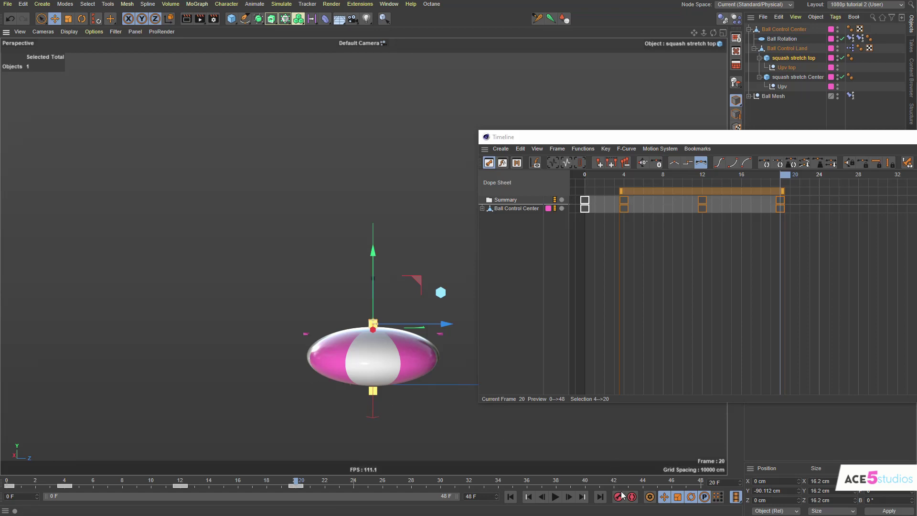
left_click(285, 481)
key("F8")
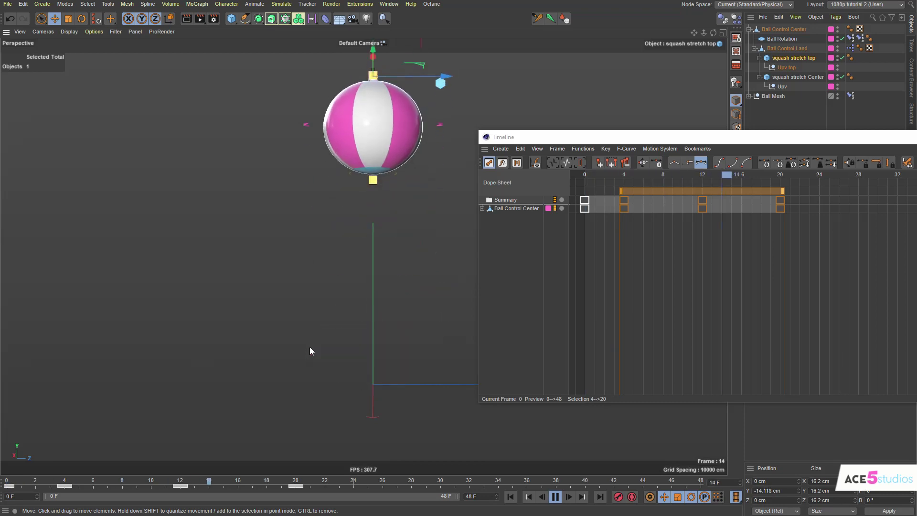
key("F8")
left_click(207, 483)
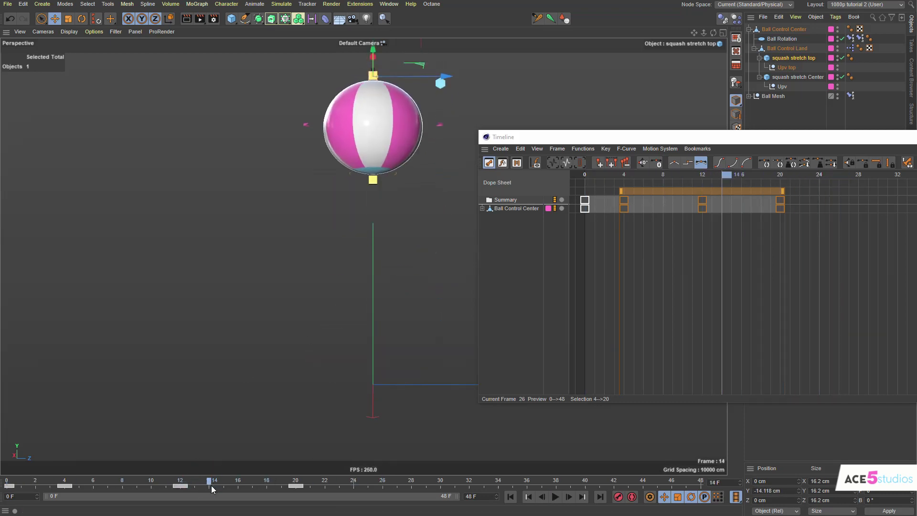
left_click_drag(214, 486, 285, 492)
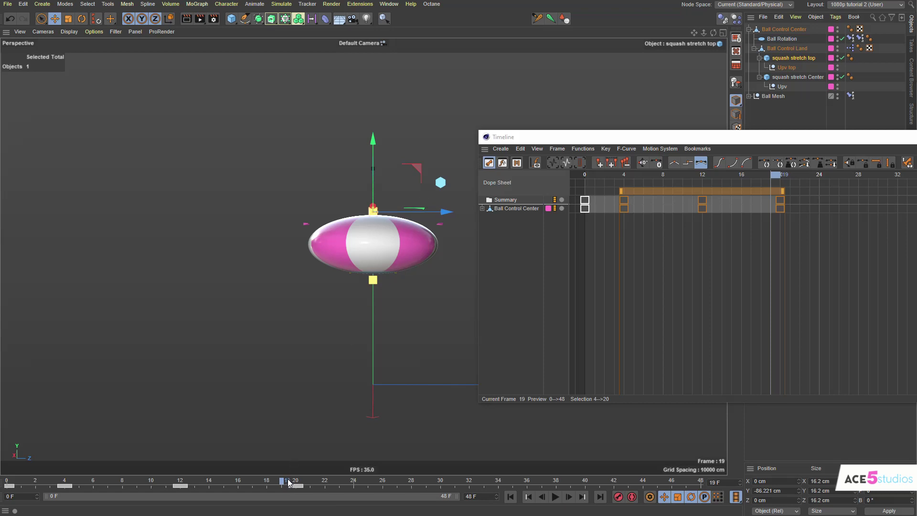
mouse_move(280, 483)
left_mouse_down()
mouse_move(179, 484)
mouse_move(295, 489)
left_mouse_up()
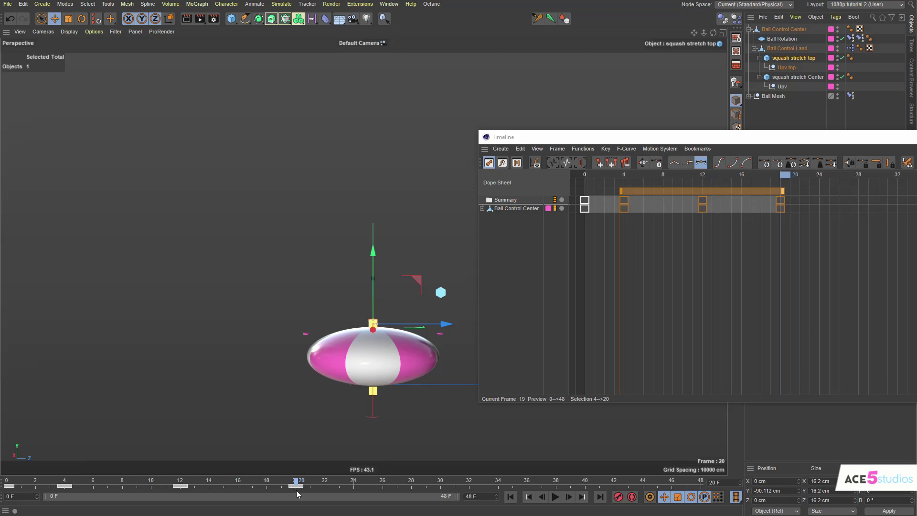
Raise the squash stretch top just after frame 20 to stretch the rebound, then preview.
mouse_move(296, 490)
left_mouse_down()
mouse_move(281, 491)
mouse_move(313, 486)
mouse_move(285, 487)
mouse_move(298, 485)
left_mouse_up()
left_click_drag(371, 270, 365, 186)
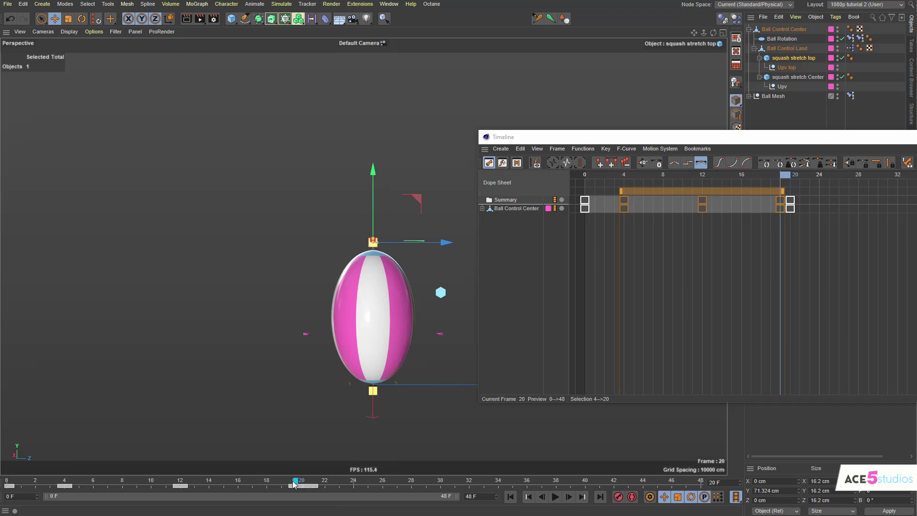
mouse_move(295, 481)
left_mouse_down()
mouse_move(9, 481)
mouse_move(225, 474)
mouse_move(365, 492)
left_mouse_up()
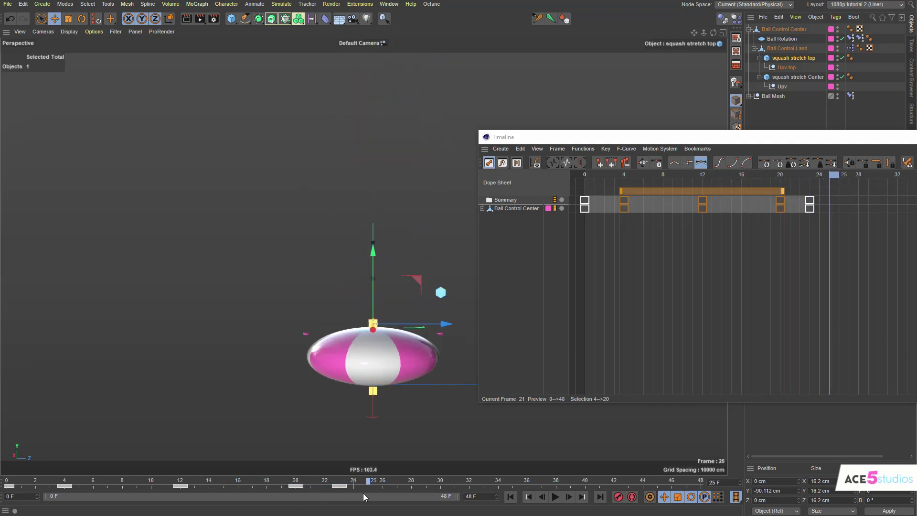
key("F8")
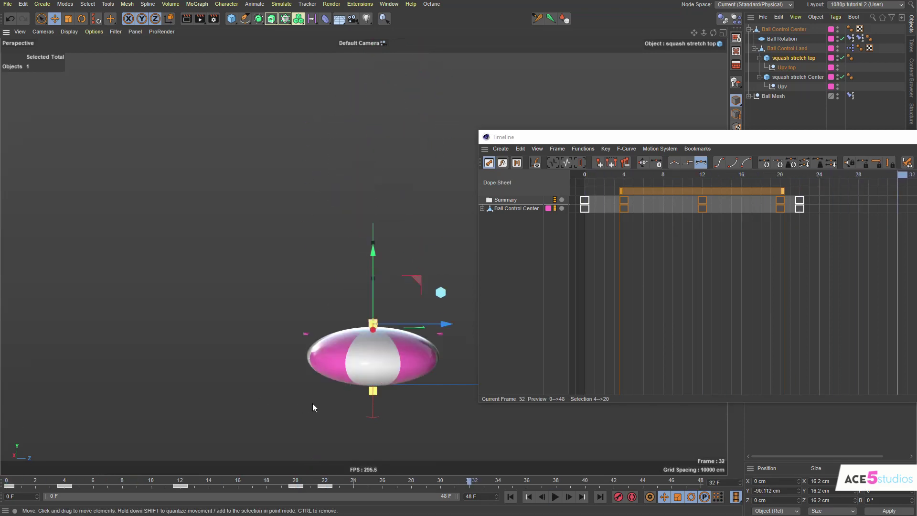
Stretch the ball upward at frame 5, just after the frame-4 landing.
key("F8")
mouse_move(317, 482)
left_mouse_down()
mouse_move(67, 485)
mouse_move(109, 488)
left_mouse_up()
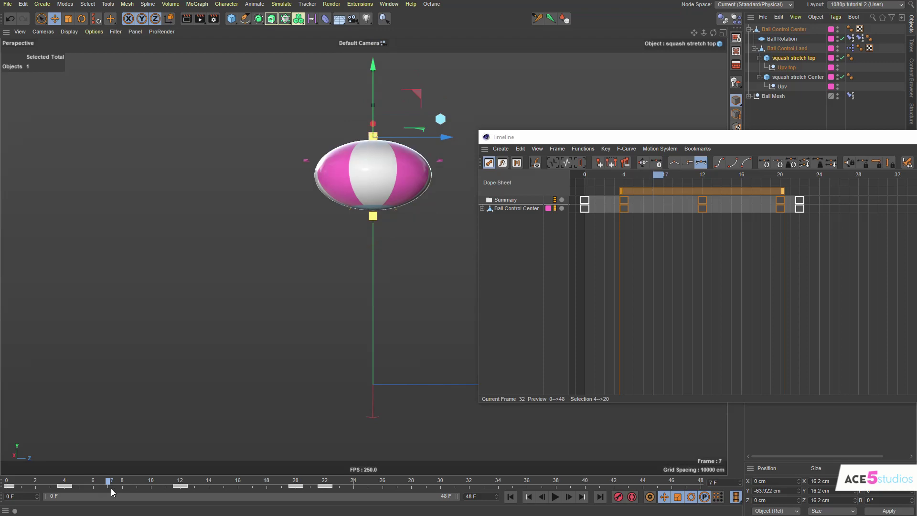
mouse_move(111, 489)
left_mouse_down()
mouse_move(62, 486)
mouse_move(81, 485)
left_mouse_up()
left_click_drag(369, 173, 370, 118)
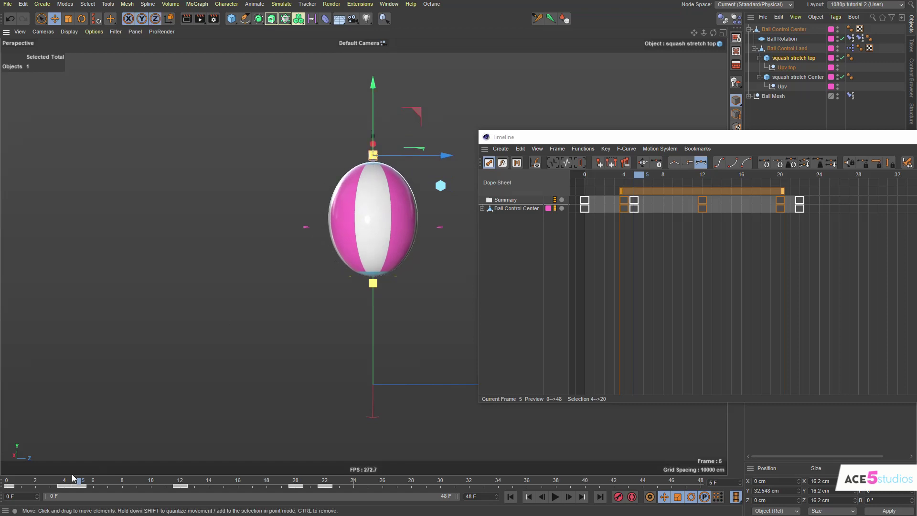
left_click_drag(66, 481, 155, 490)
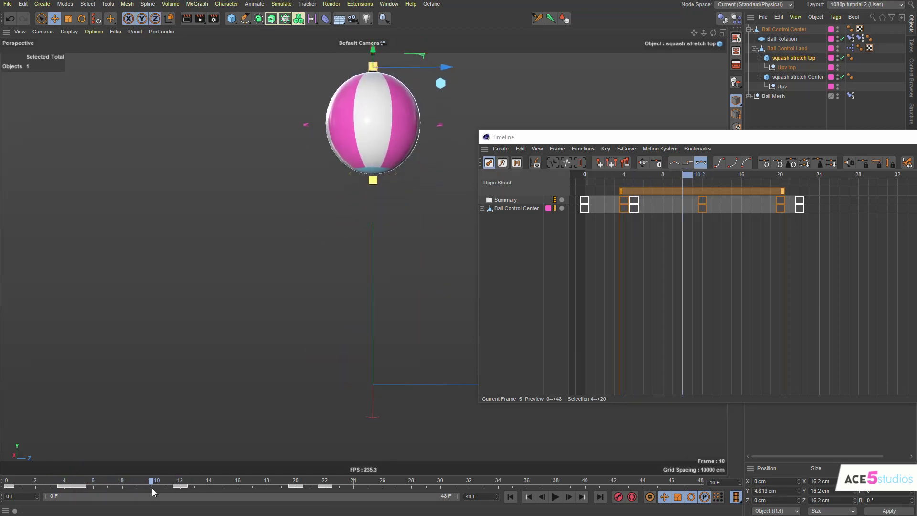
Stretch the ball taller at frame 7, then play back and scrub the second landing.
left_click_drag(146, 488, 112, 487)
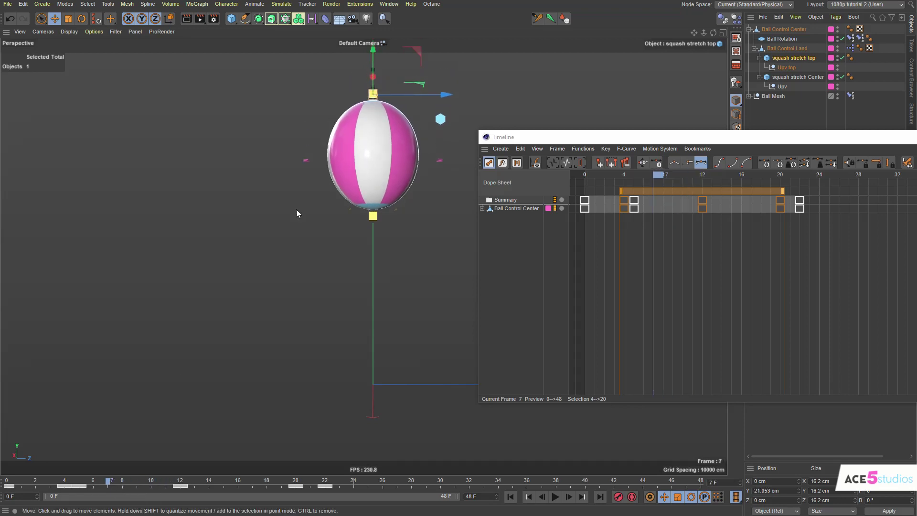
left_click_drag(373, 63, 372, 46)
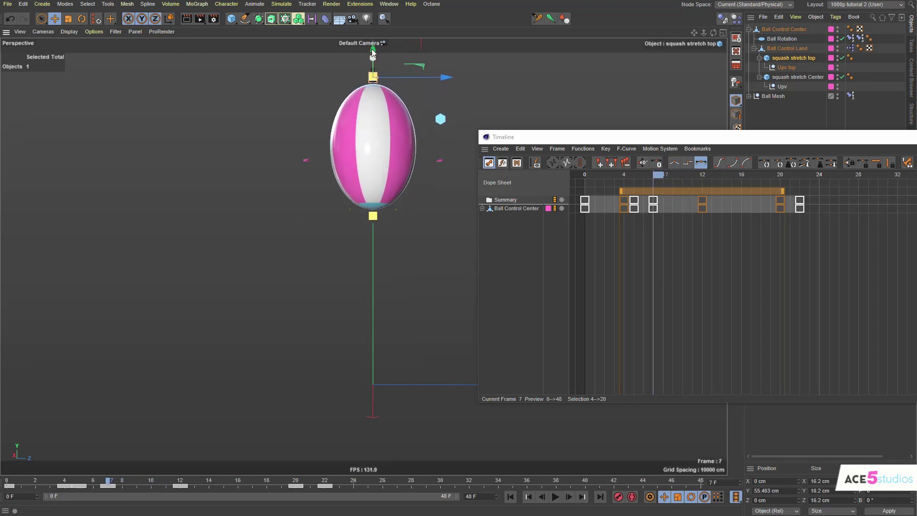
mouse_move(109, 483)
left_mouse_down()
mouse_move(8, 484)
mouse_move(299, 483)
left_mouse_up()
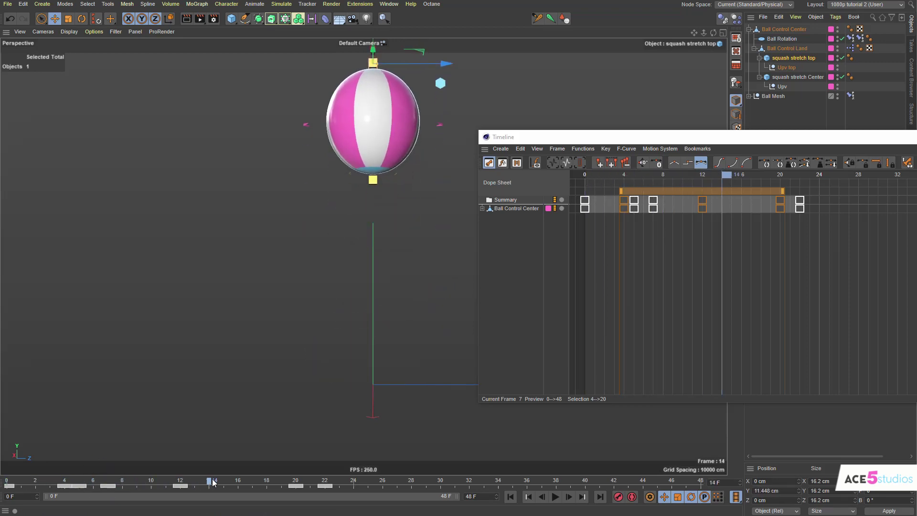
left_click(556, 496)
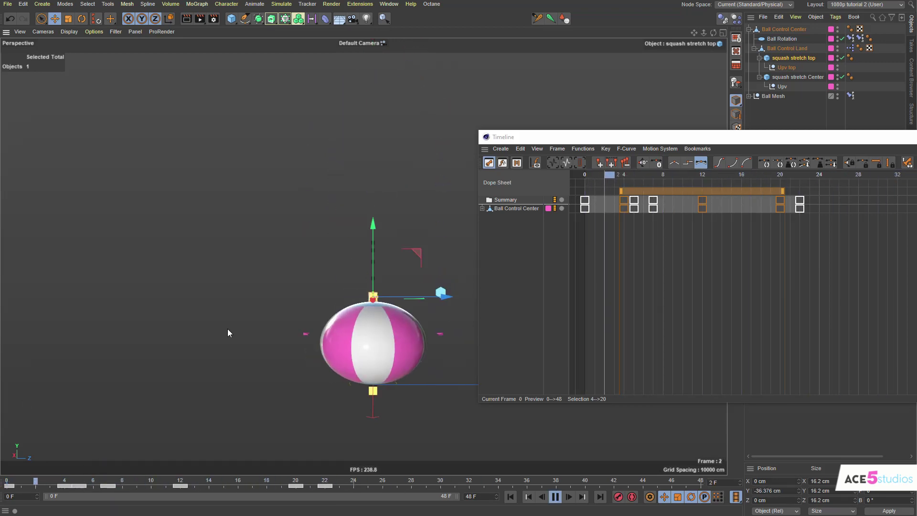
key("F8")
key("F8")
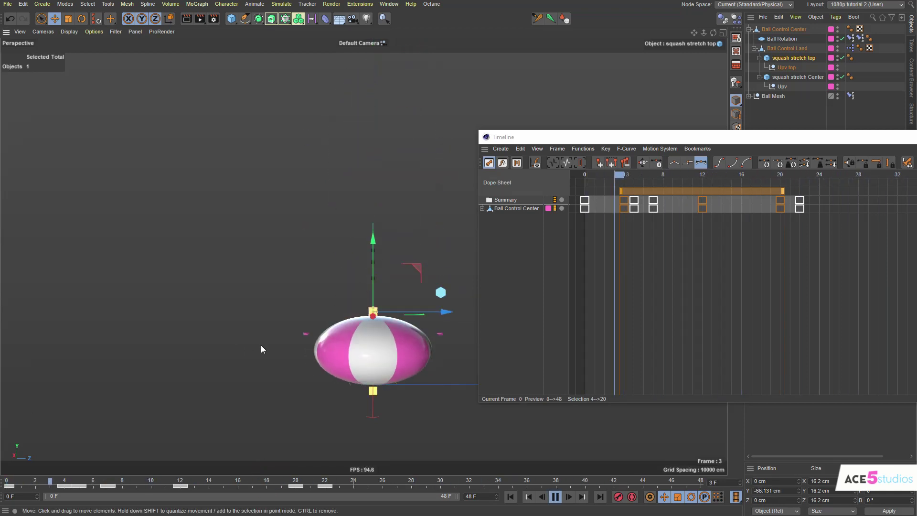
key("F8")
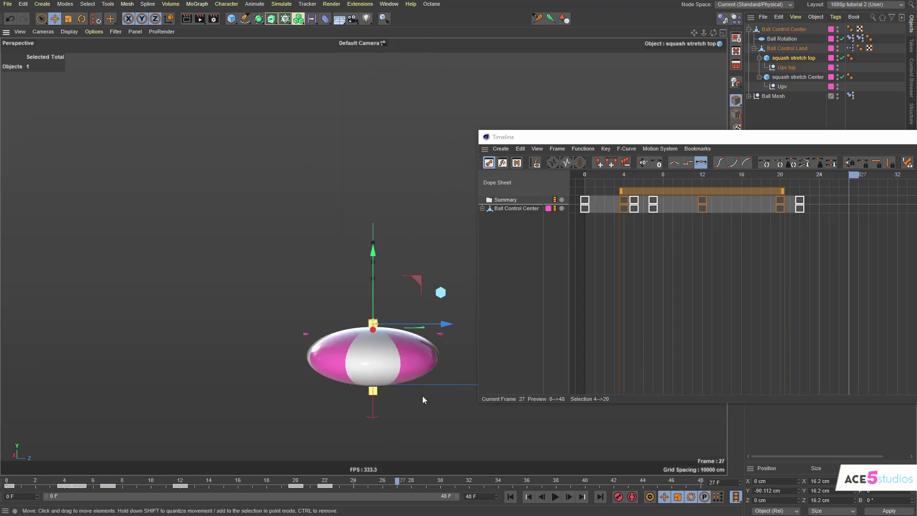
mouse_move(393, 478)
left_mouse_down()
mouse_move(327, 490)
mouse_move(401, 492)
mouse_move(302, 487)
mouse_move(447, 486)
left_mouse_up()
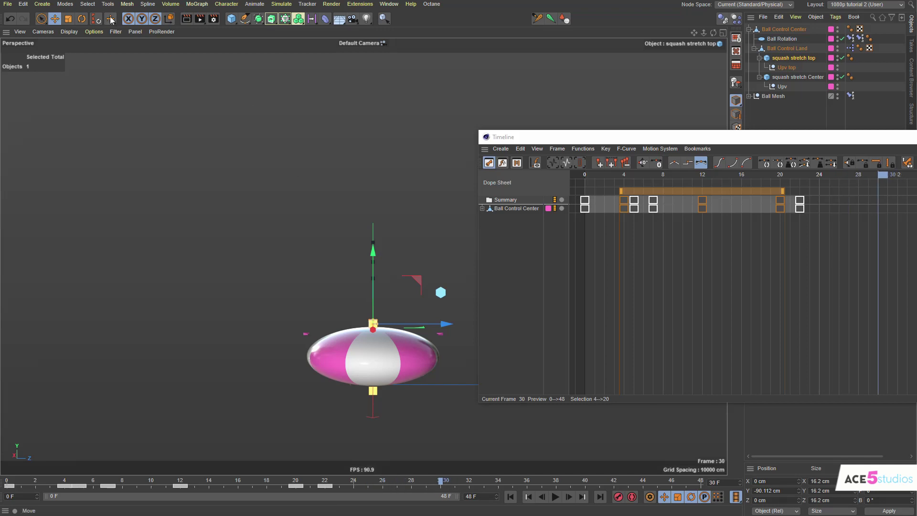
Key the ball at frame 30 and play back to review the settling wobble.
key("F9")
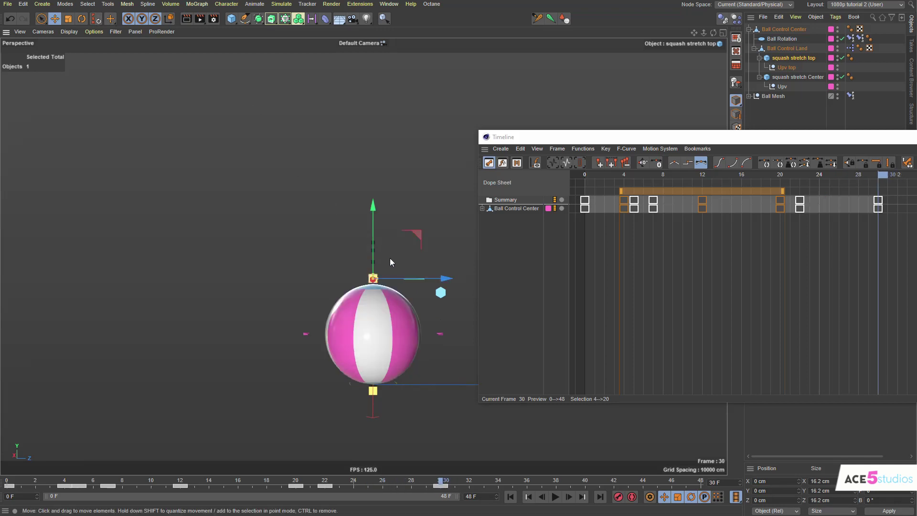
left_click_drag(437, 481, 378, 493)
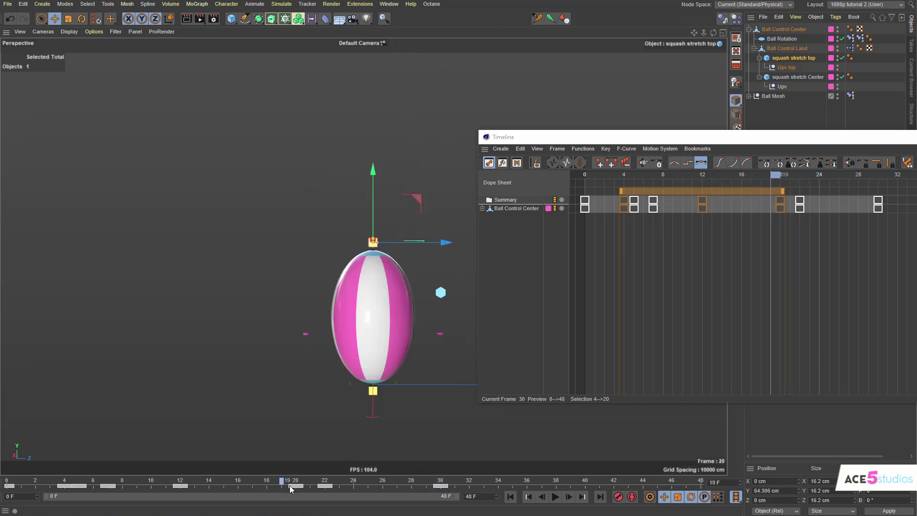
key("F8")
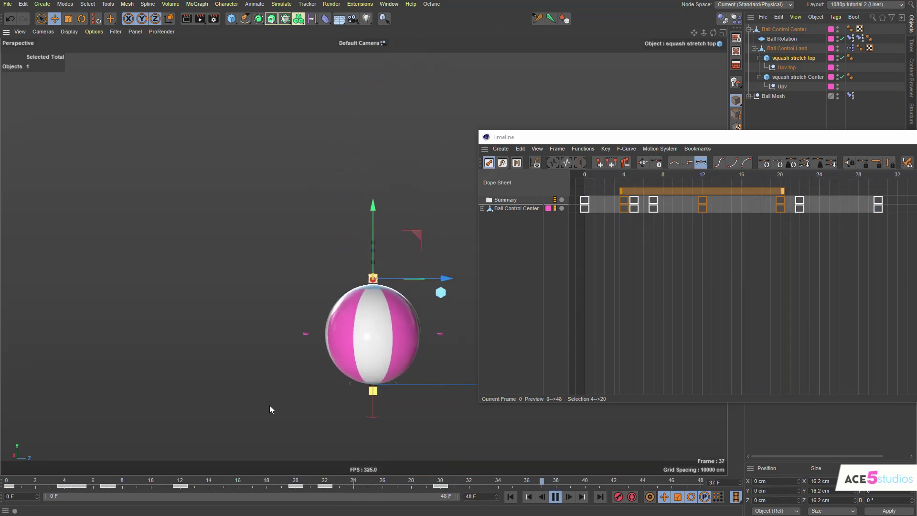
key("F8")
key("F8")
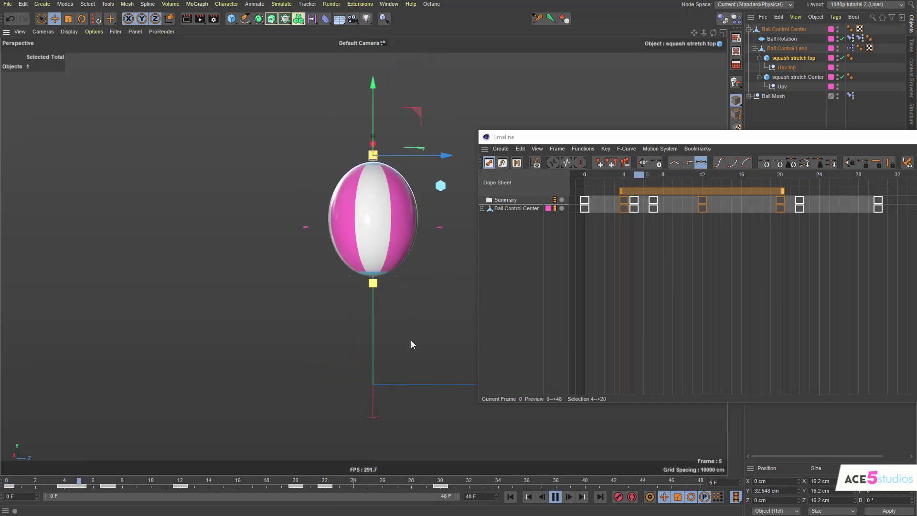
key("F8")
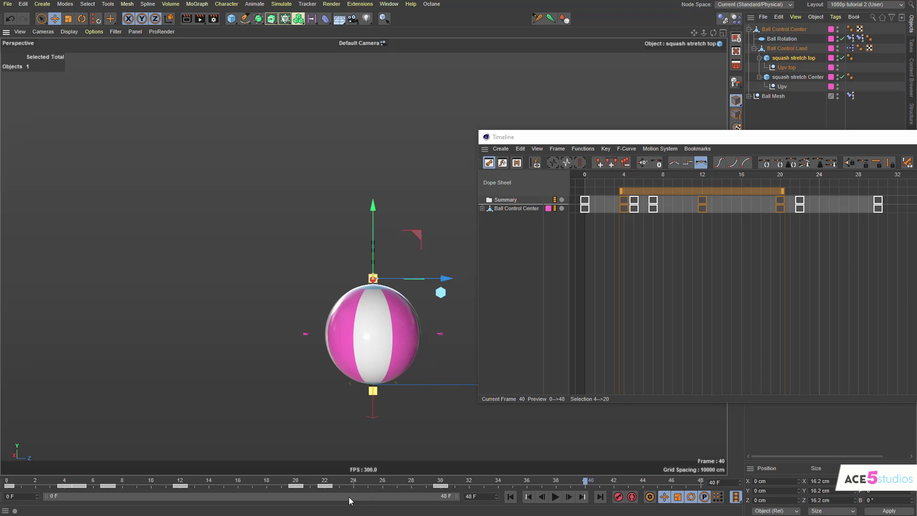
Stretch the ball at frame 24, squash it at 26, stretch it tall at 28, and preview.
mouse_move(341, 483)
left_mouse_down()
mouse_move(324, 486)
mouse_move(360, 488)
left_mouse_up()
left_click_drag(371, 267, 370, 213)
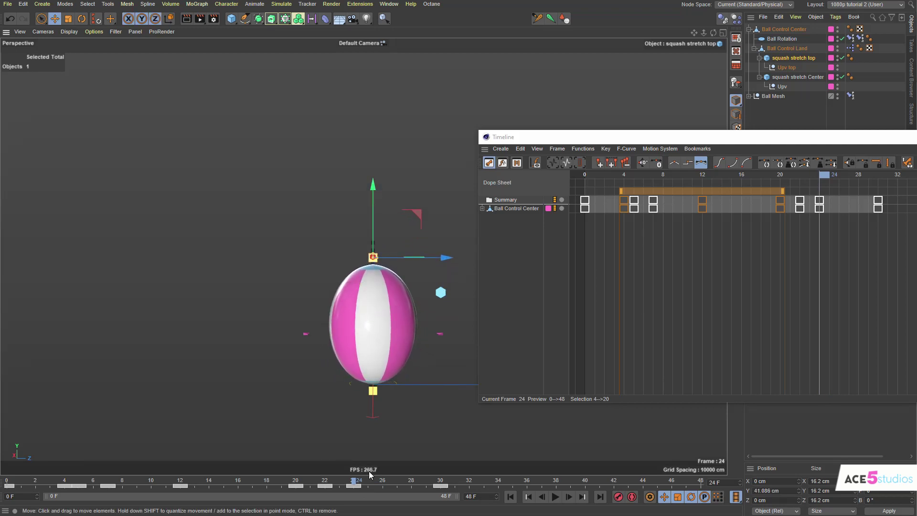
left_click_drag(359, 485, 383, 485)
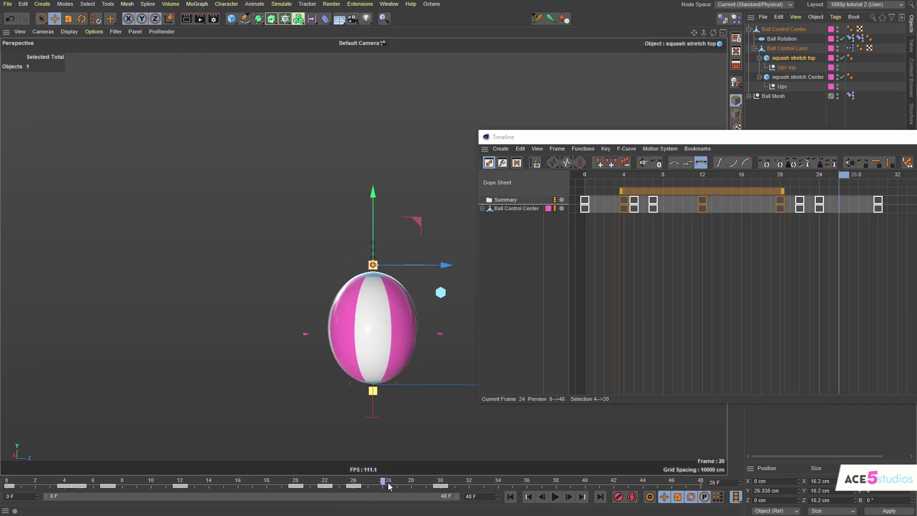
left_click_drag(372, 237, 367, 281)
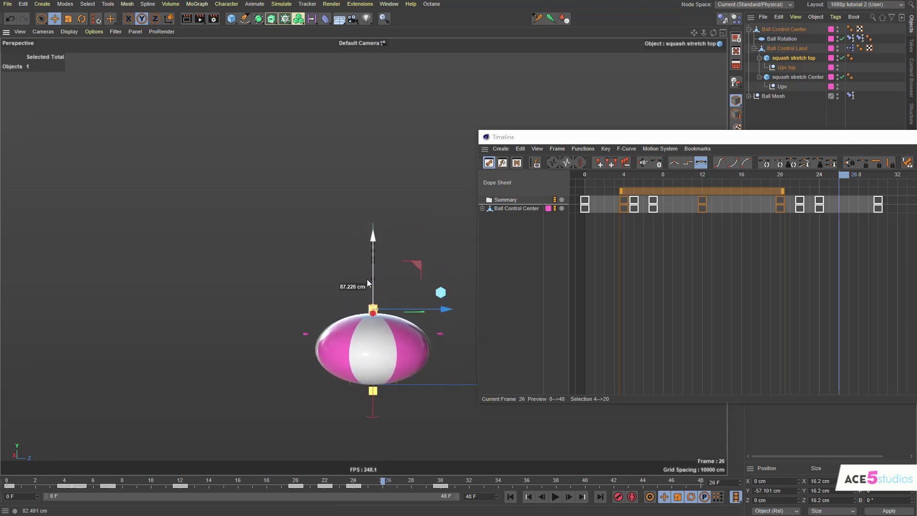
left_click_drag(400, 483, 411, 483)
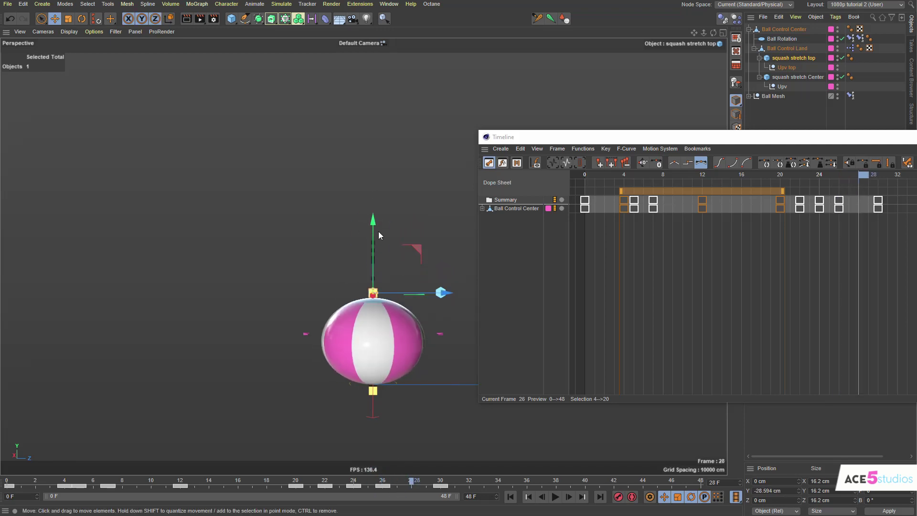
left_click_drag(378, 231, 369, 203)
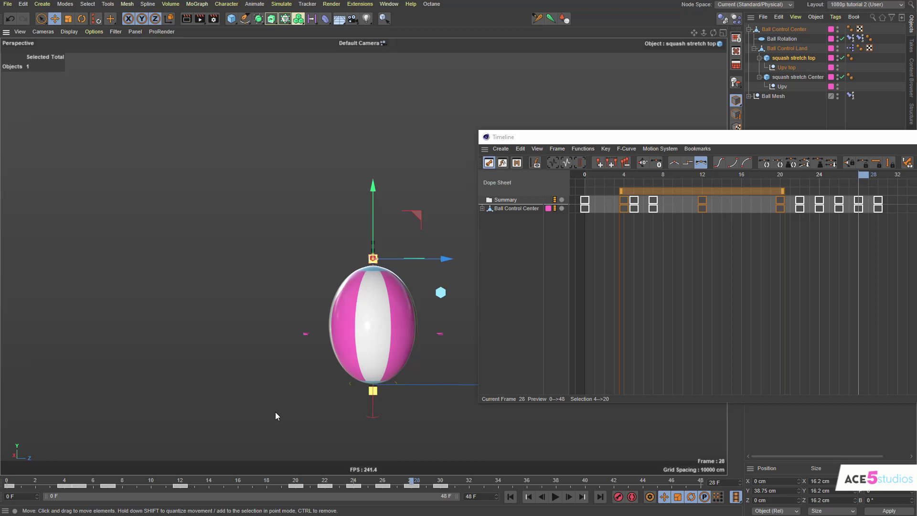
key("F8")
key("F8")
key("F8")
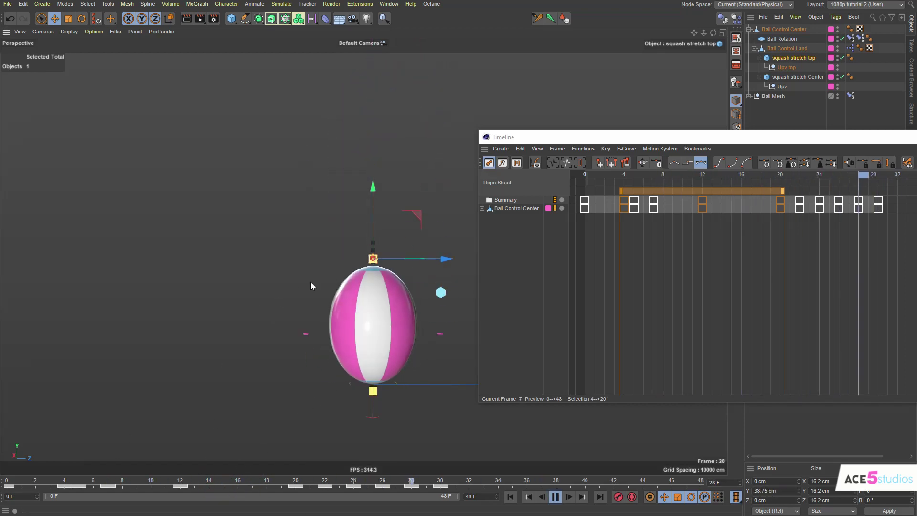
key("F8")
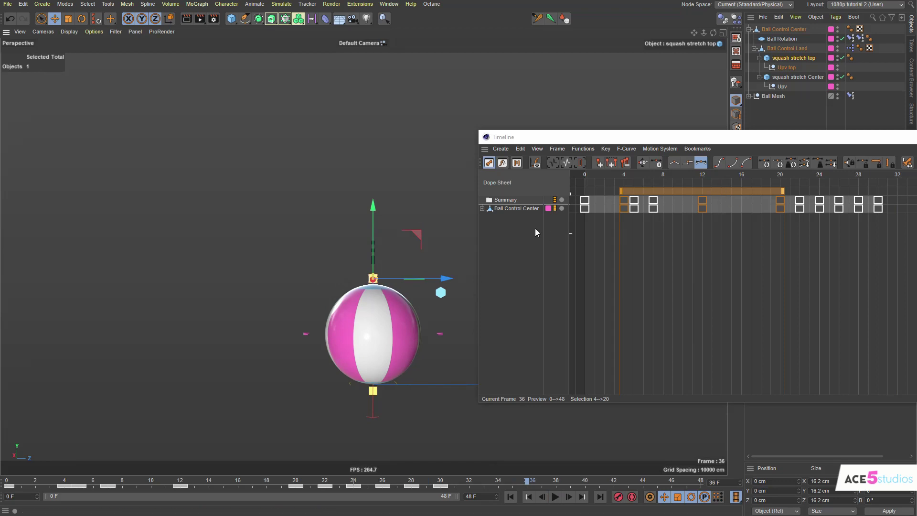
Show only the squash stretch top curves of all Ball Control Center keys, framed in F-Curve mode.
left_click(503, 209)
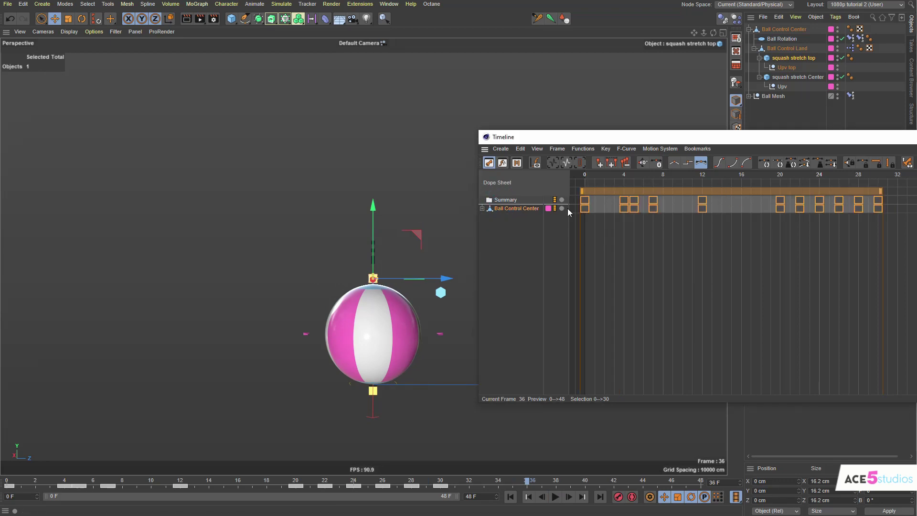
left_click(502, 163)
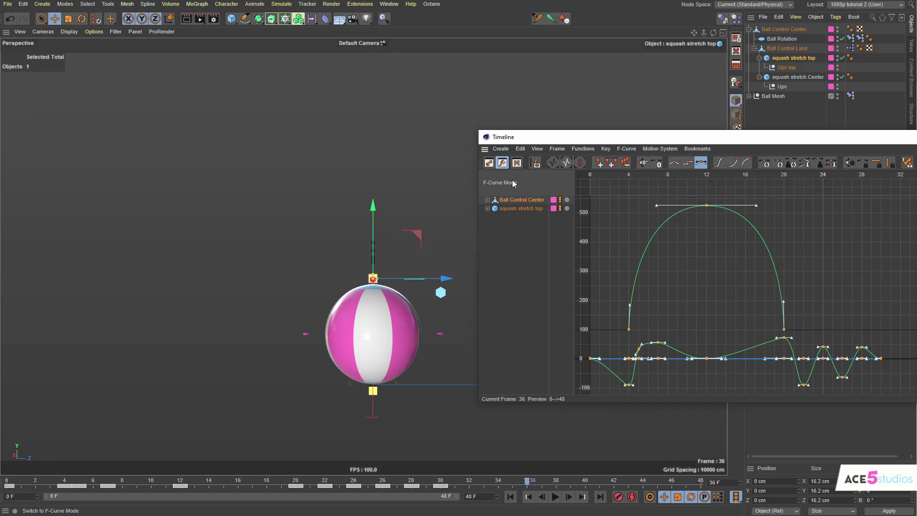
left_click(503, 208)
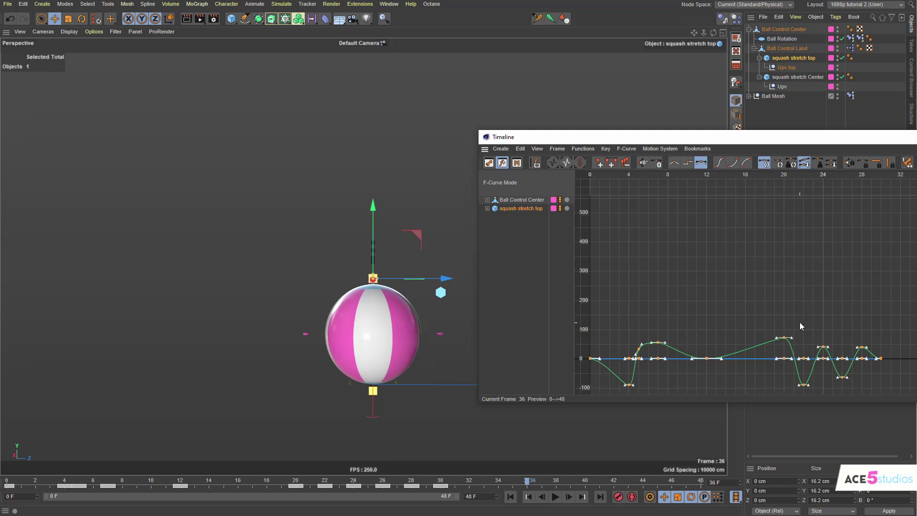
right_click_drag(801, 321, 802, 301, "alt")
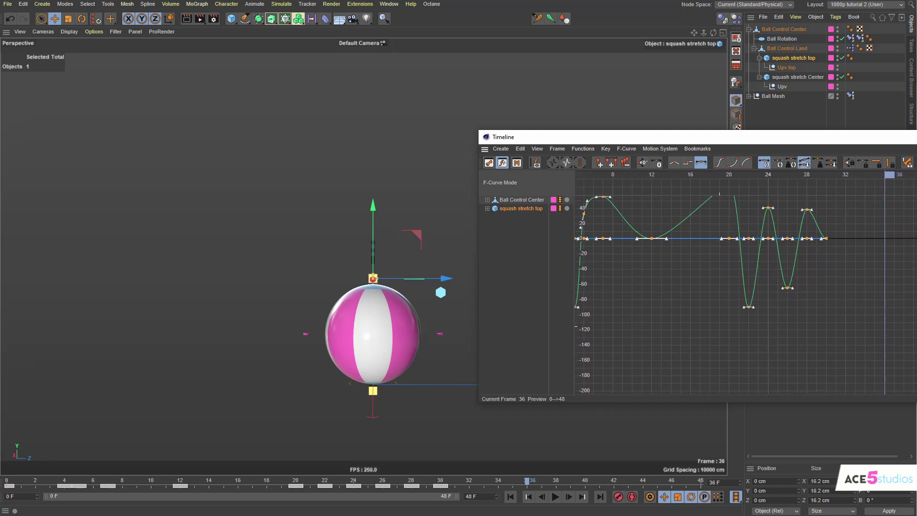
middle_click_drag(659, 257, 638, 300, "alt")
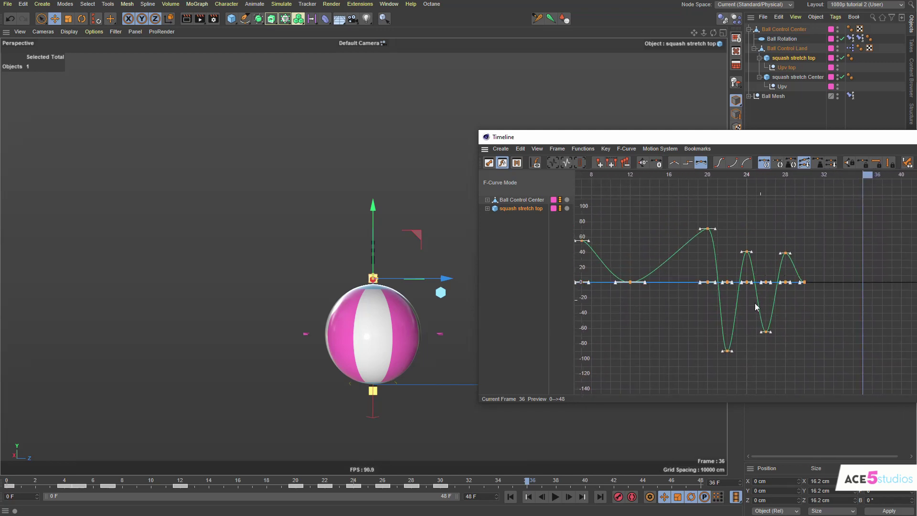
right_click_drag(676, 295, 675, 309, "alt")
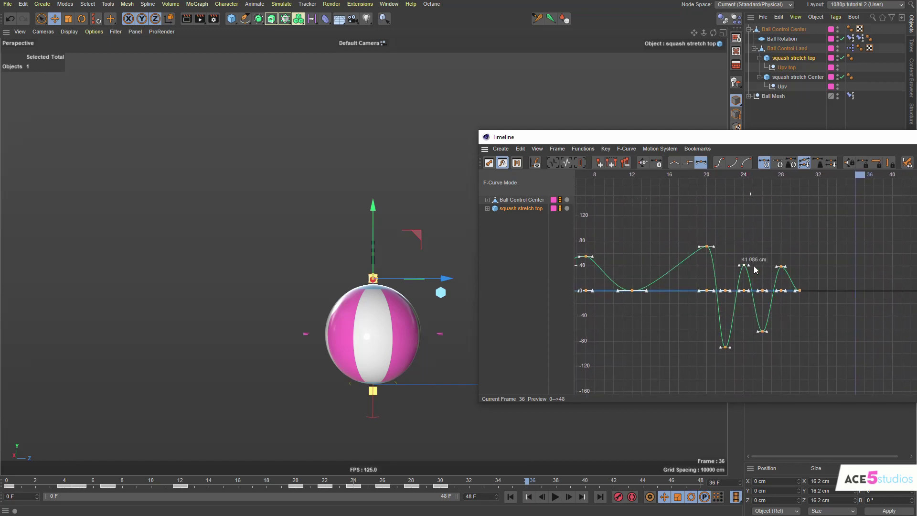
Pull the frame 26–28 wobble keys toward zero (about -40) and preview playback.
left_click_drag(779, 268, 779, 266)
left_click(776, 243)
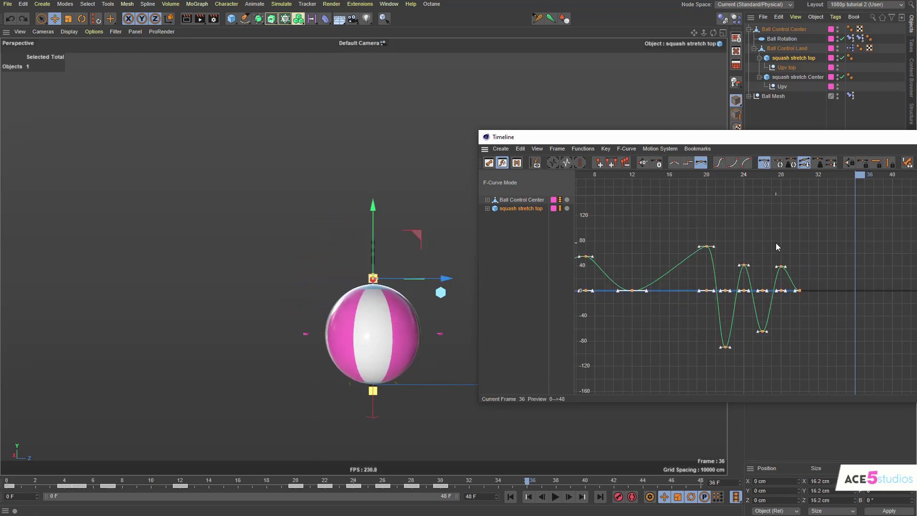
left_click(780, 267)
left_click(781, 270)
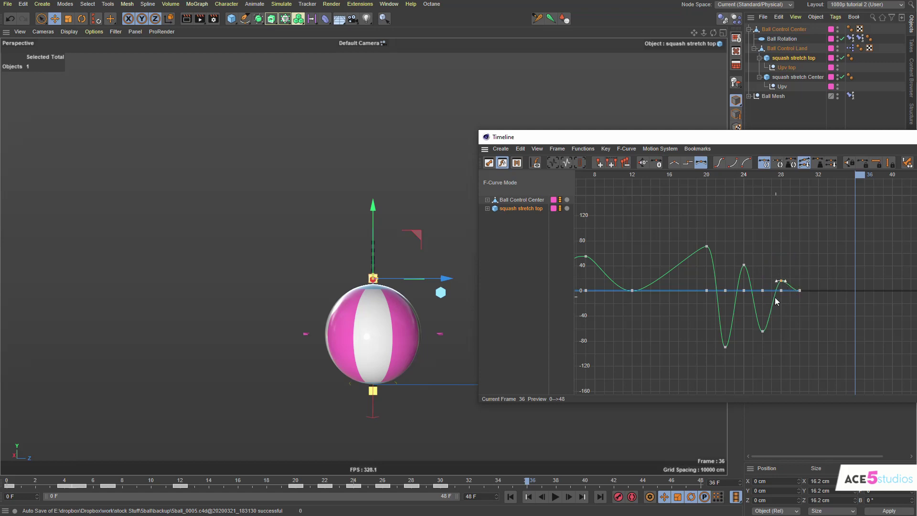
left_click_drag(763, 331, 764, 313)
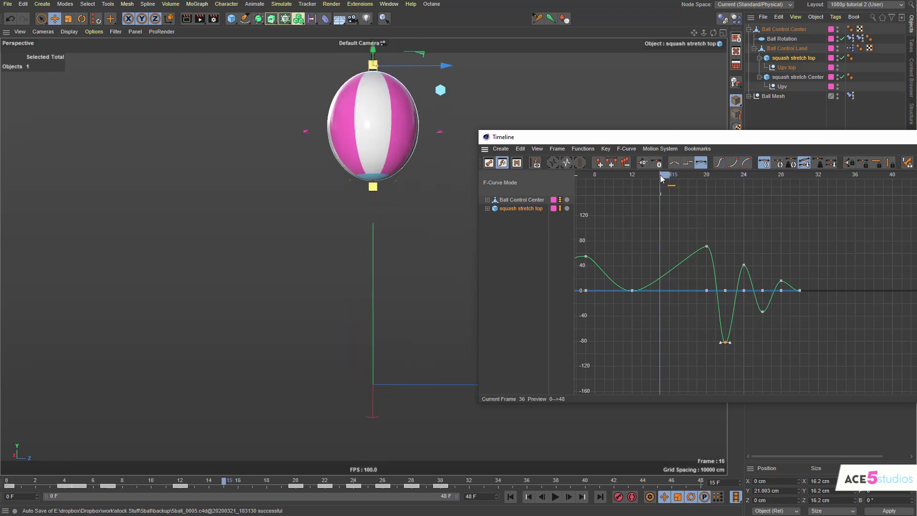
key("F8")
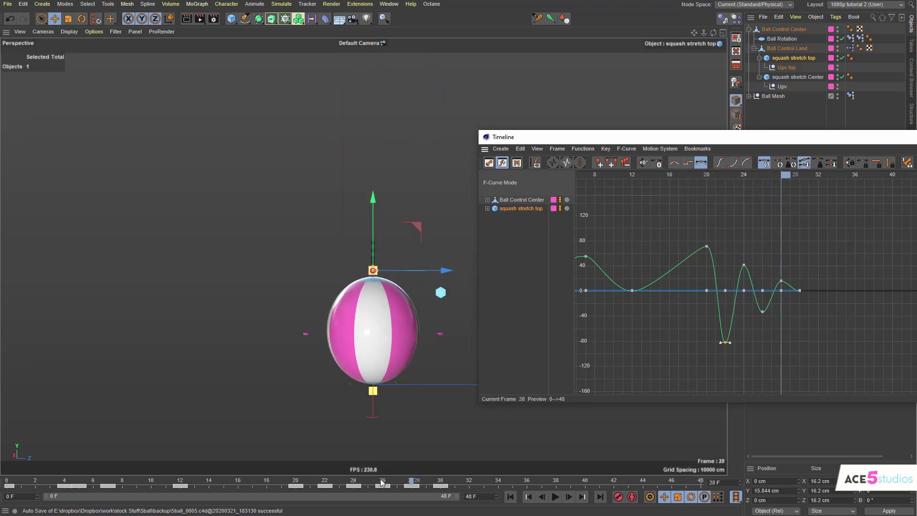
key("F8")
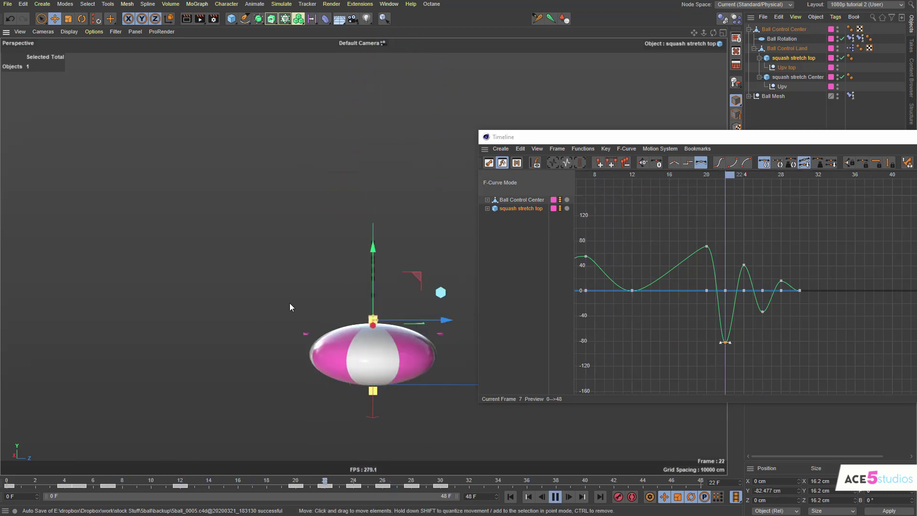
key("F8")
Scale the wobble key range out to about frame 42, then review the squash around frames 20–25.
left_click(459, 481)
left_click_drag(458, 481, 302, 485)
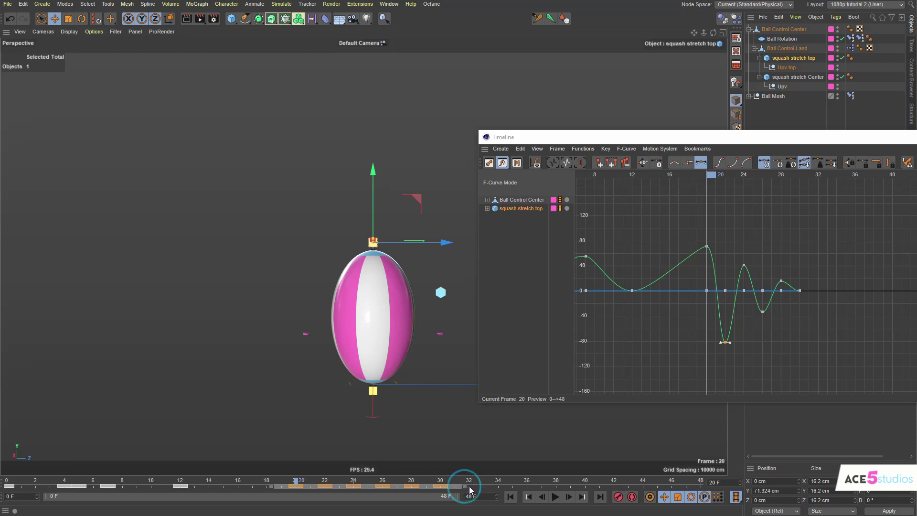
left_click_drag(470, 490, 614, 493)
key("F8")
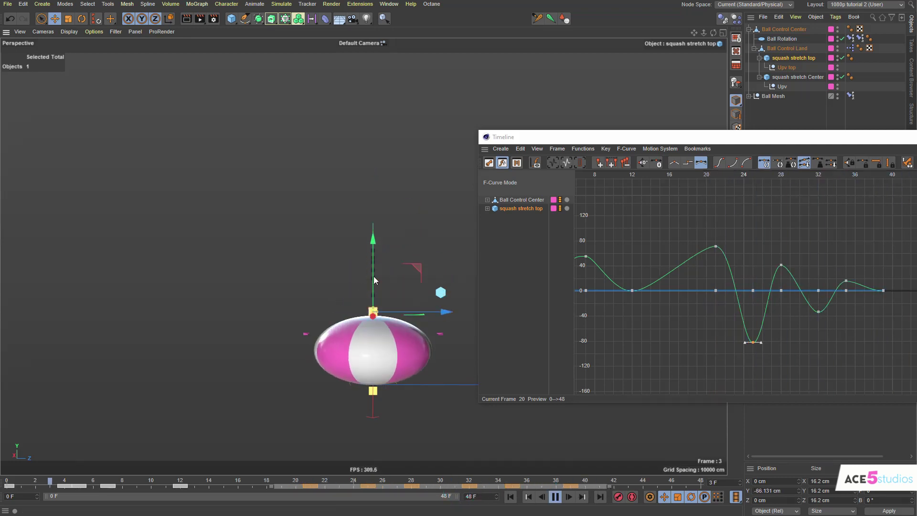
left_click(551, 481)
left_click_drag(551, 481, 366, 484)
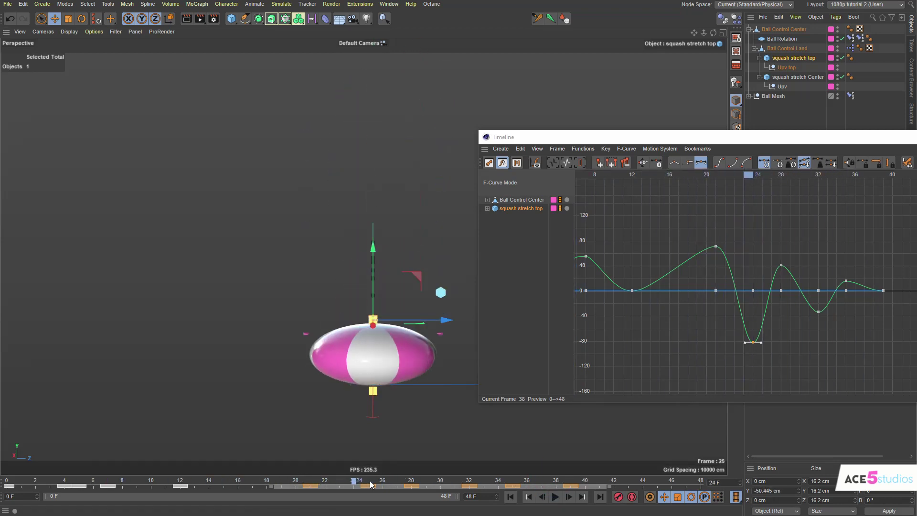
mouse_move(366, 484)
left_mouse_down()
mouse_move(364, 492)
mouse_move(235, 485)
mouse_move(335, 494)
mouse_move(327, 487)
left_mouse_up()
Undo the stretch and scale only the frame 24–30 wobble keys out to frames 28, 32, 36.
key("ctrl+z")
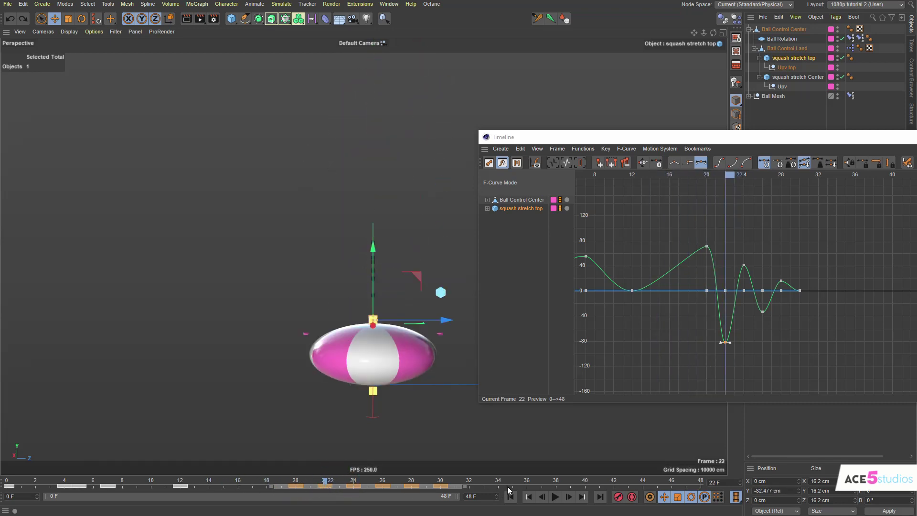
left_click(494, 485)
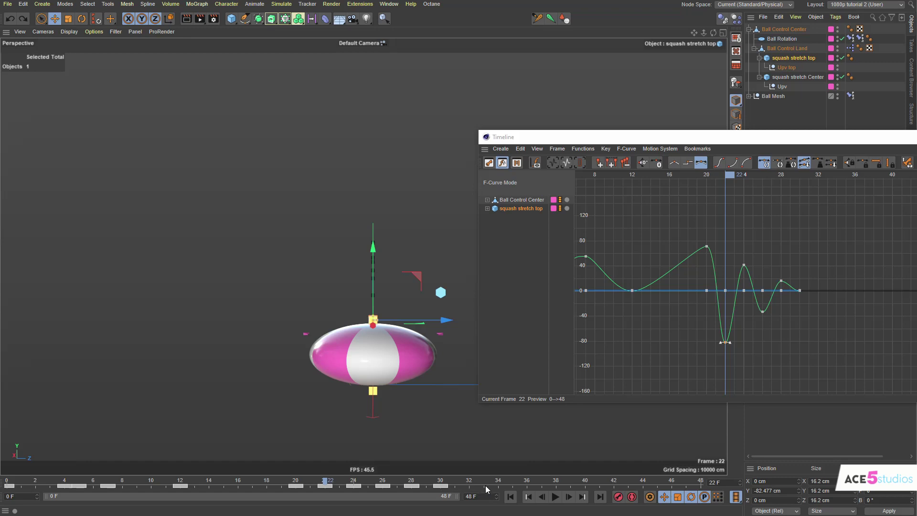
left_click_drag(453, 486, 345, 485)
left_click_drag(344, 487, 343, 488)
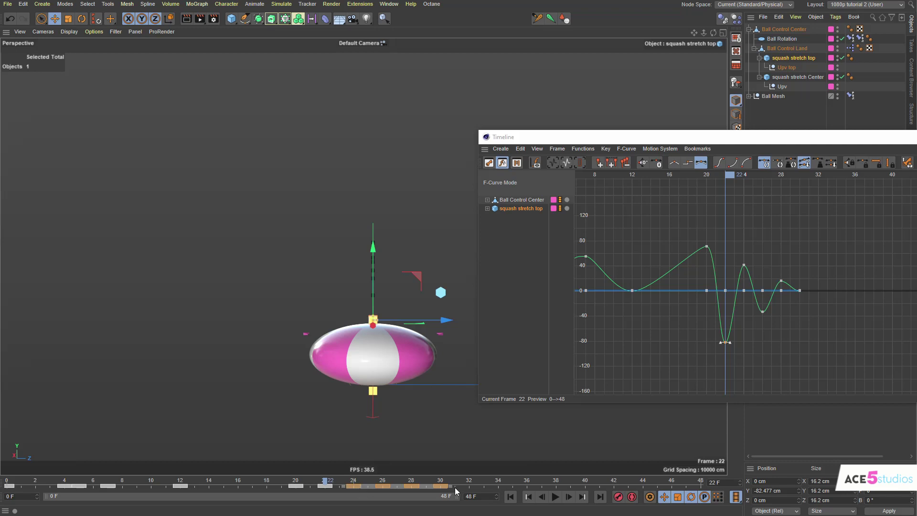
left_click_drag(450, 487, 480, 485)
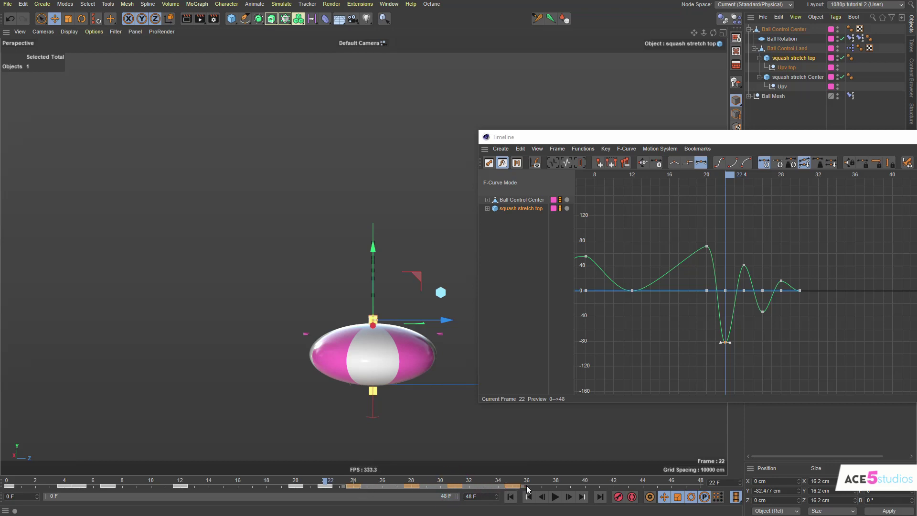
left_click_drag(535, 489, 535, 489)
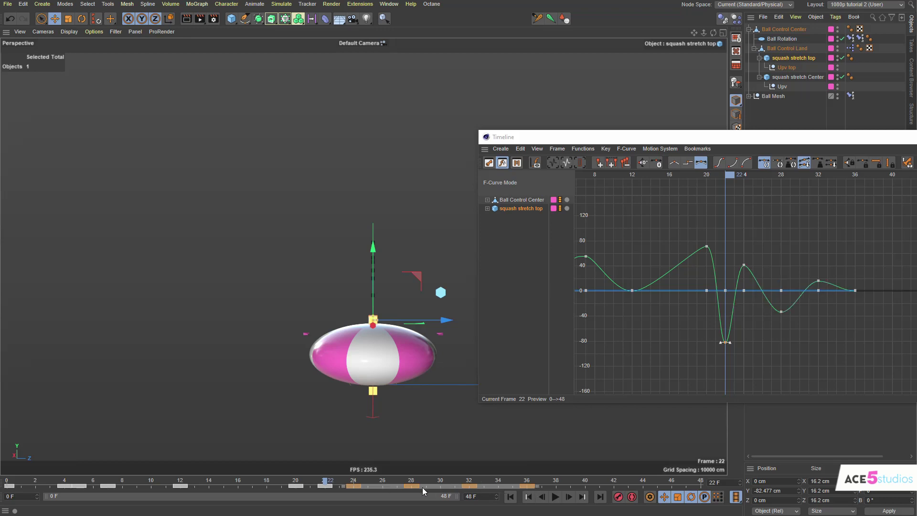
Play back from frame 6 and check the ball's pose at frame 24.
left_click_drag(326, 480, 8, 479)
key("F8")
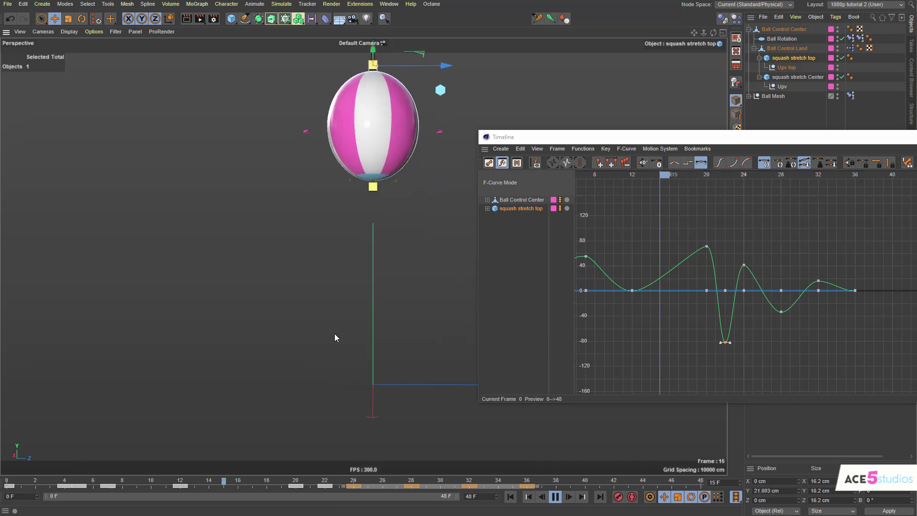
key("F8")
mouse_move(325, 483)
left_mouse_down()
mouse_move(353, 484)
mouse_move(323, 484)
left_mouse_up()
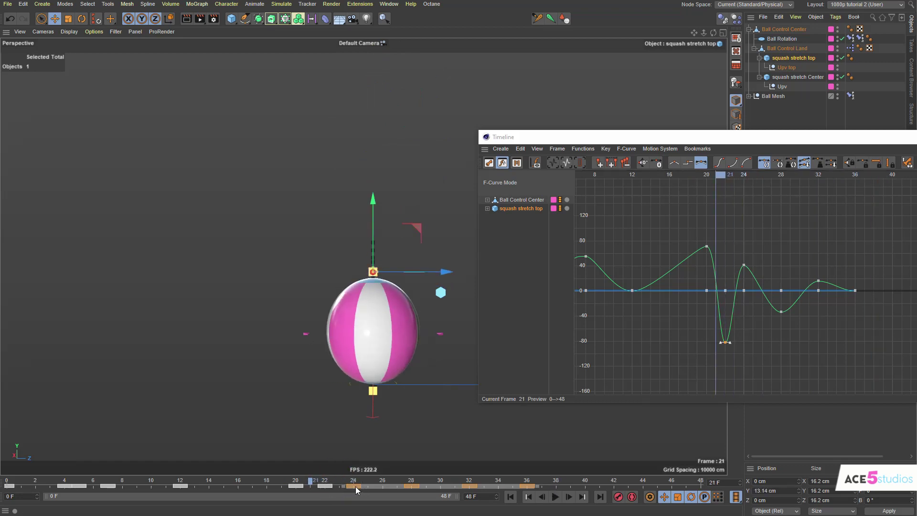
key("F8")
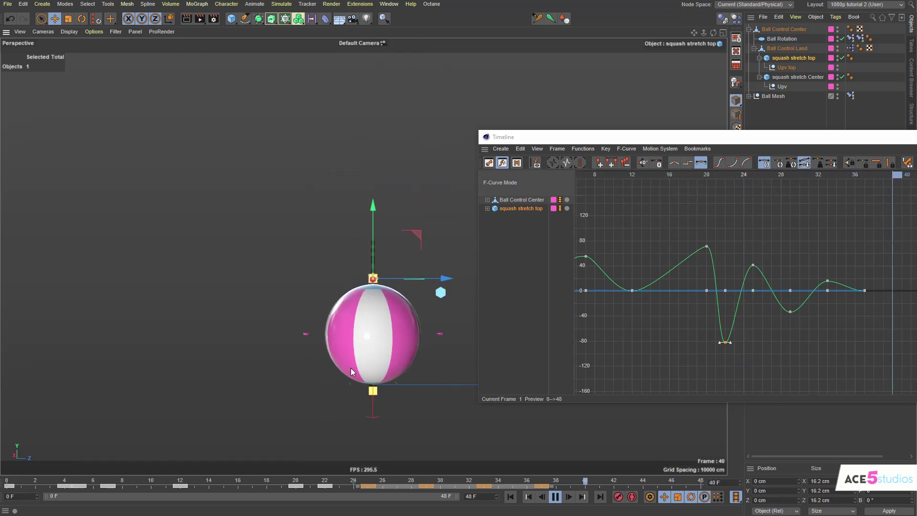
Record a starting Ball Rotation key at landing frame 4.
key("F8")
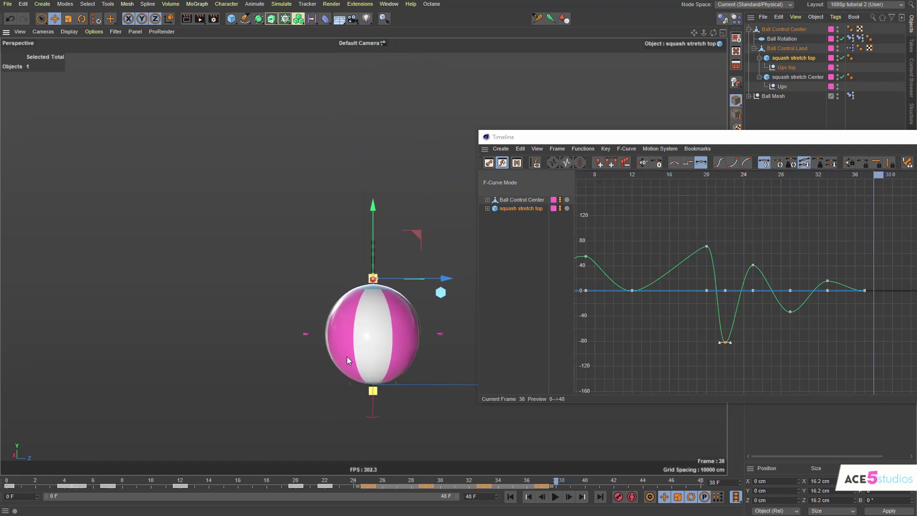
left_click_drag(330, 485, 387, 484)
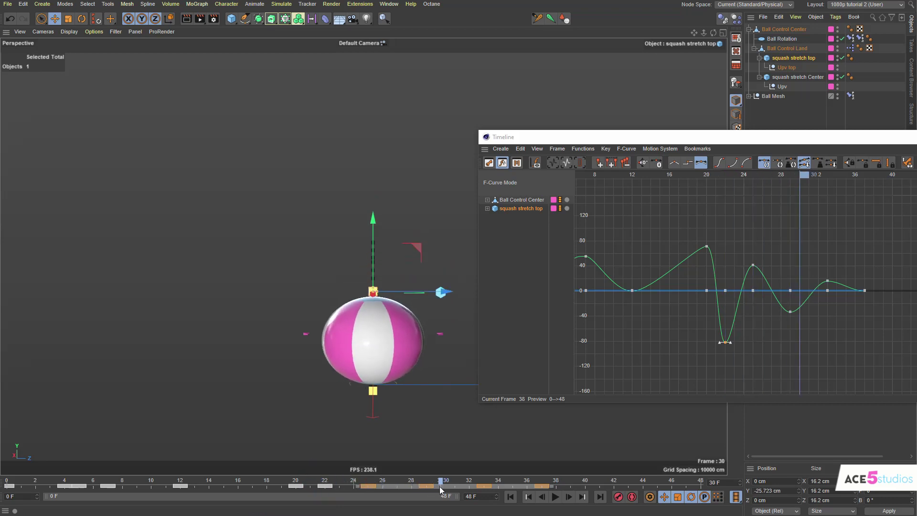
key("F6")
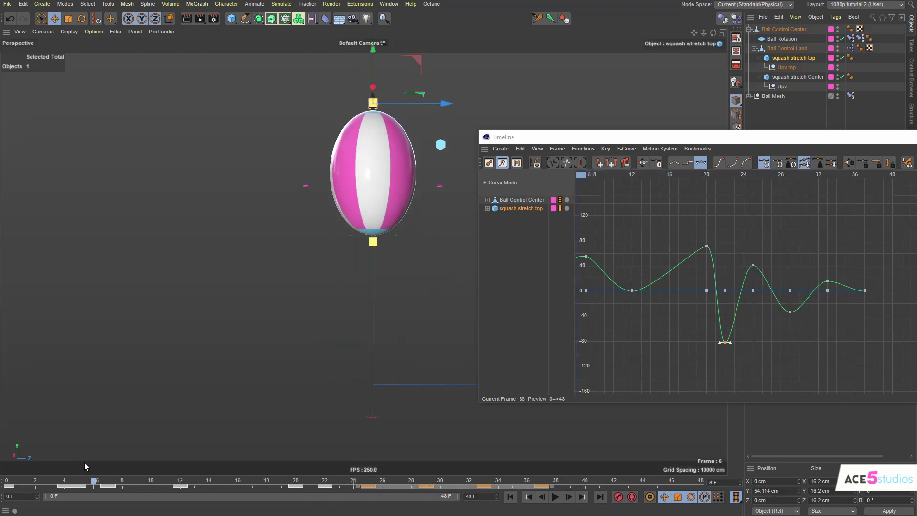
left_click(441, 292)
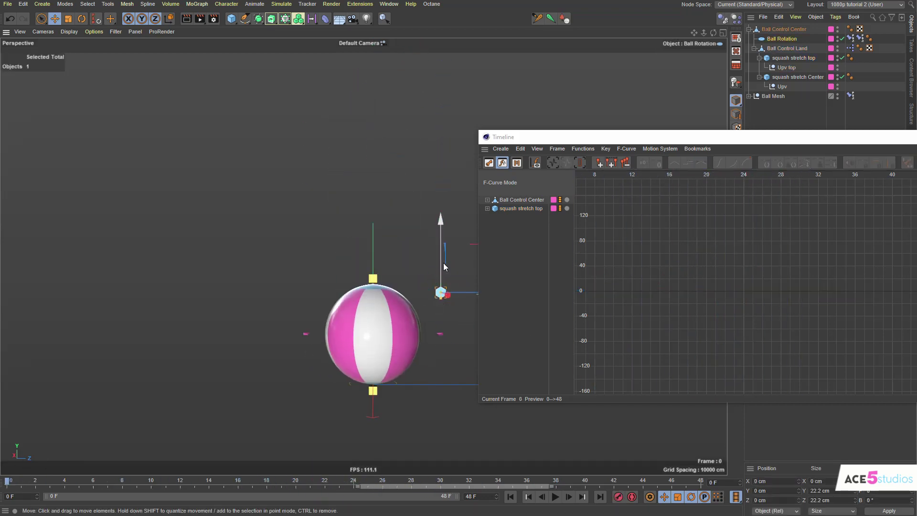
left_click_drag(9, 482, 67, 490)
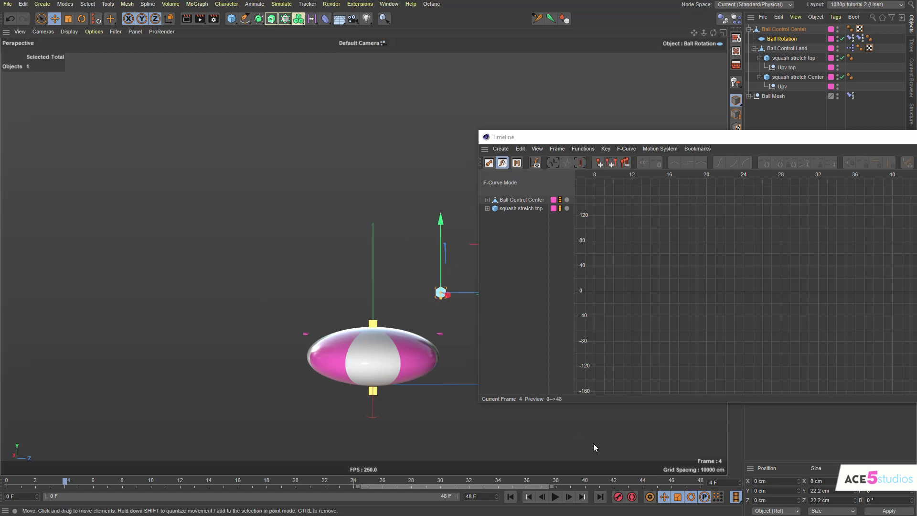
left_click(618, 496)
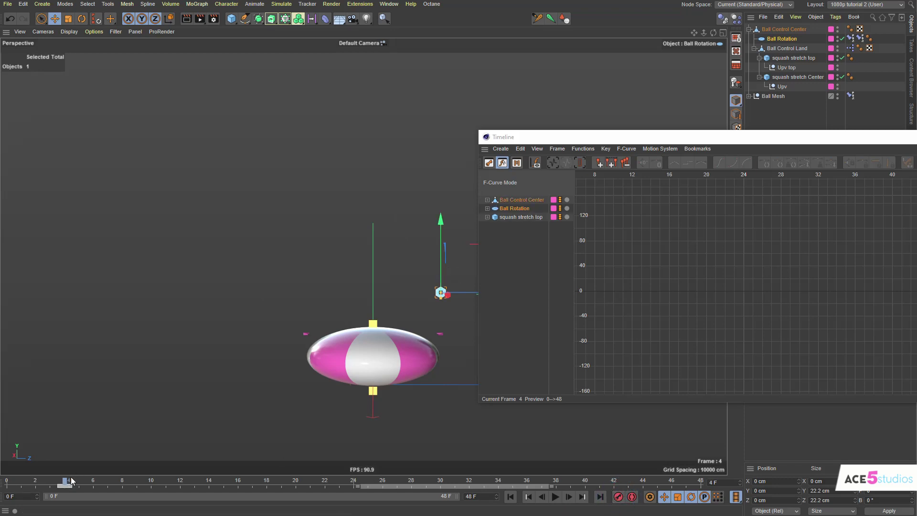
Rotate the ball about -176° at frame 14 and about -352° at frame 21.
left_click_drag(71, 477, 205, 484)
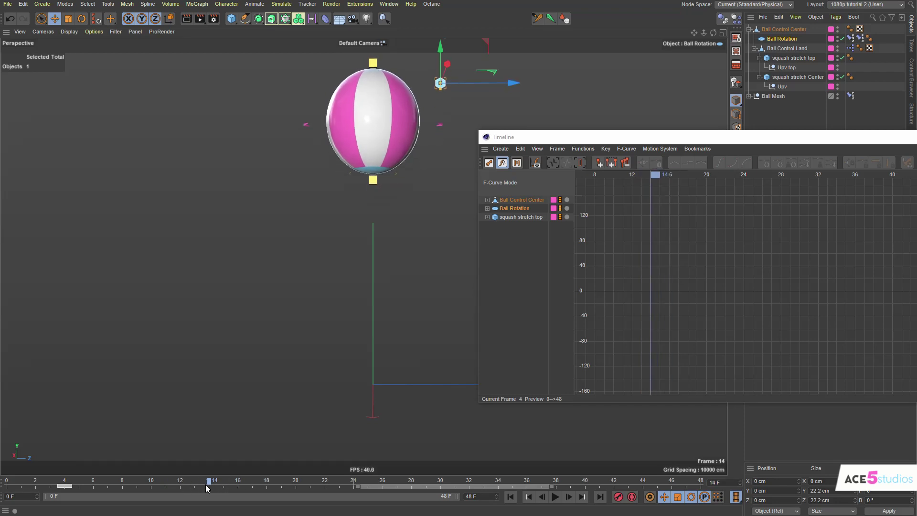
key("r")
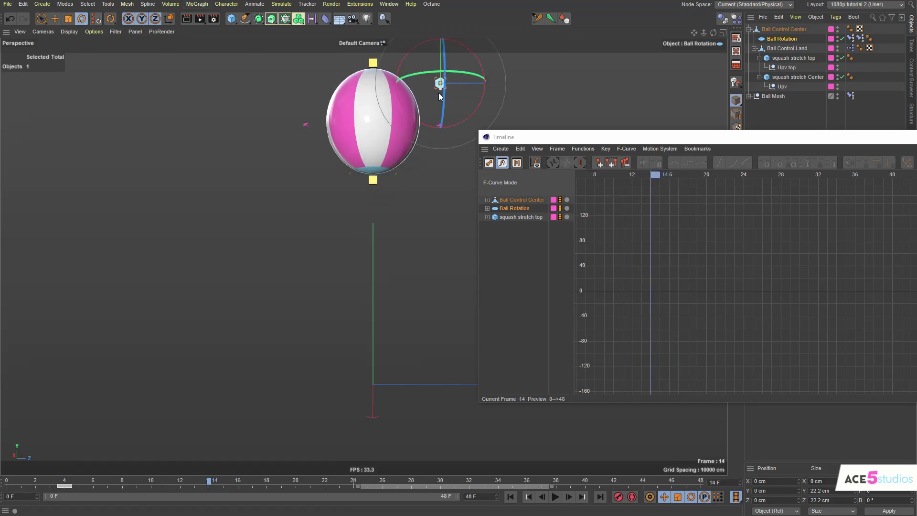
left_click_drag(440, 95, 439, 117)
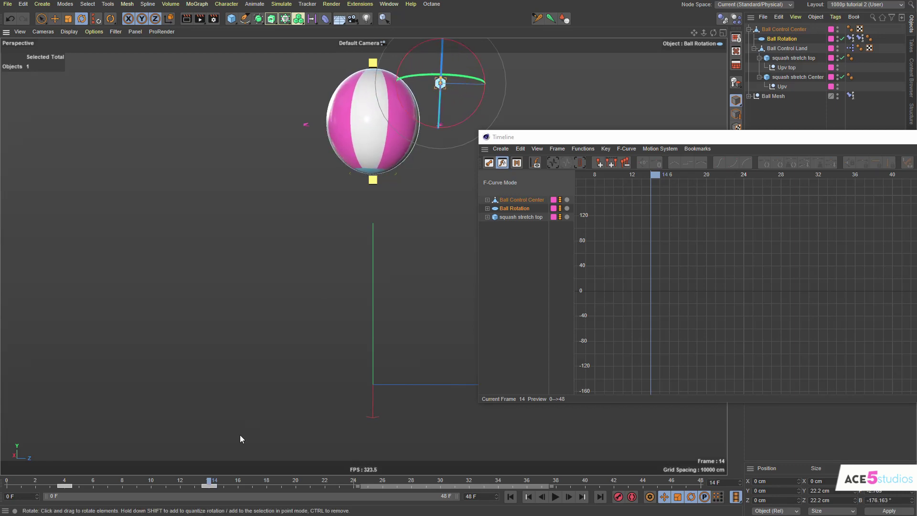
mouse_move(209, 483)
left_mouse_down()
mouse_move(320, 488)
mouse_move(311, 486)
left_mouse_up()
left_click_drag(463, 311, 429, 214)
Play the flip back from the start and scrub through the bounce.
left_click_drag(304, 479, 7, 480)
key("F8")
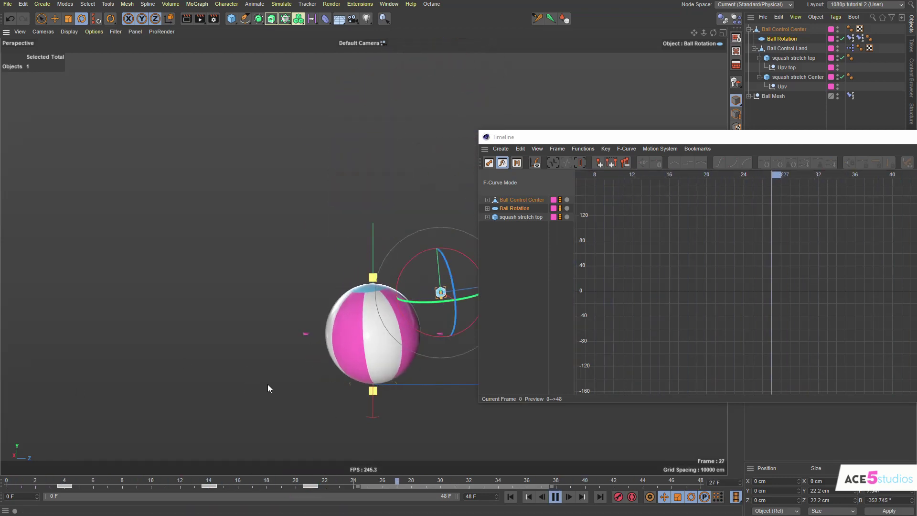
key("F8")
mouse_move(262, 480)
left_mouse_down()
mouse_move(41, 484)
mouse_move(338, 496)
mouse_move(208, 496)
left_mouse_up()
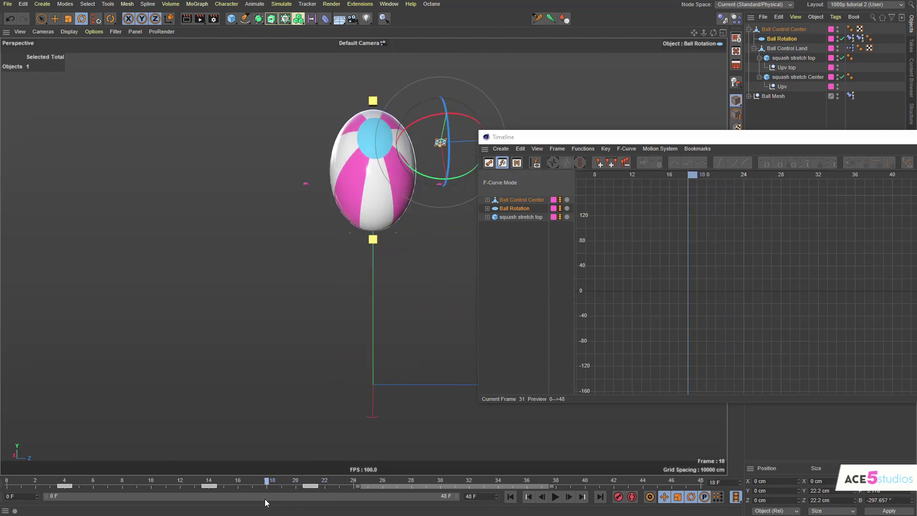
Retilt the frame 14 and 21 rotation keys to about -104° and -198°, then play back.
left_click(209, 486)
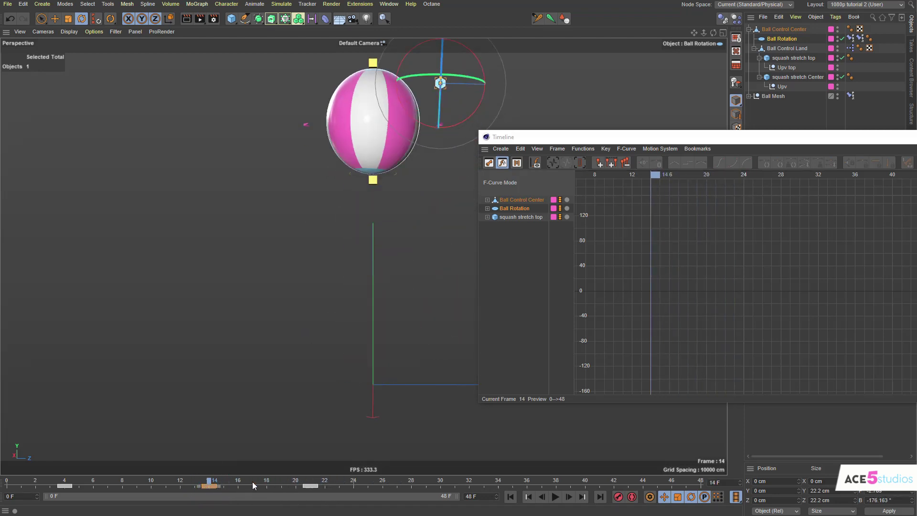
left_click_drag(253, 484, 311, 483)
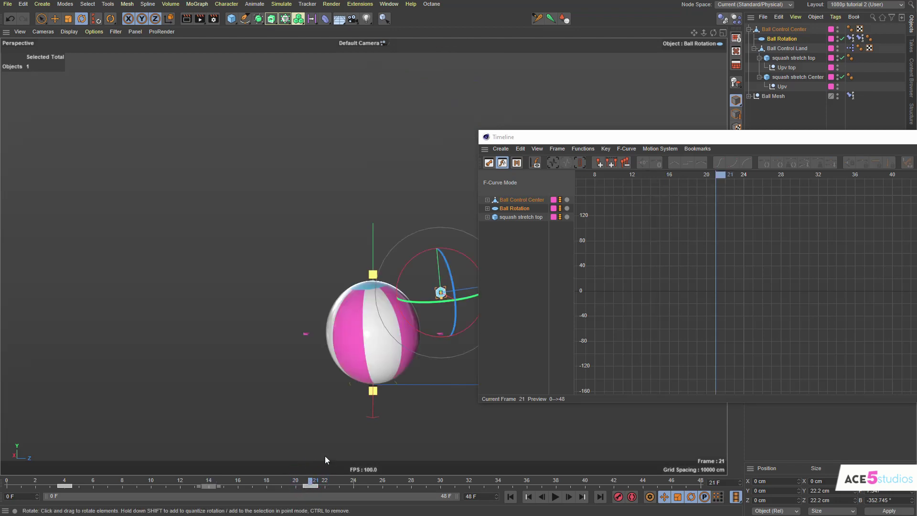
left_click(313, 484)
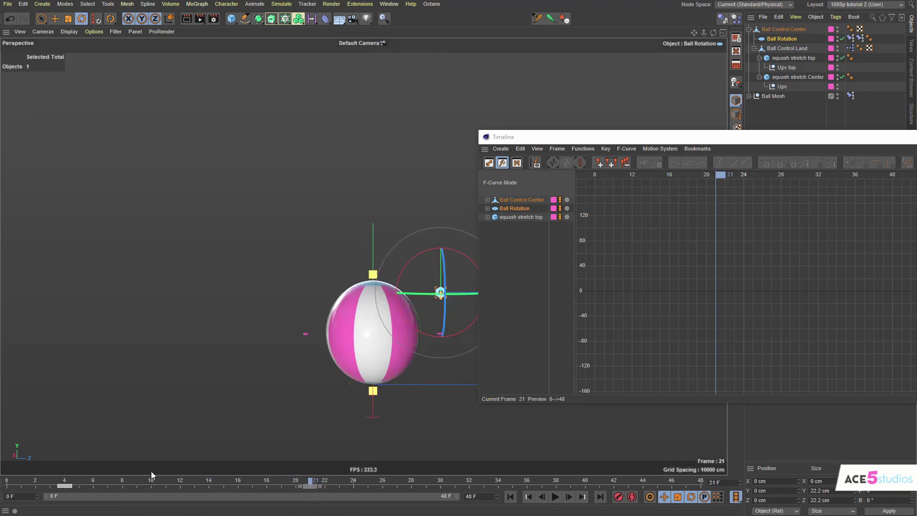
mouse_move(126, 482)
left_mouse_down()
mouse_move(66, 481)
mouse_move(211, 484)
left_mouse_up()
left_click_drag(444, 100, 424, 112)
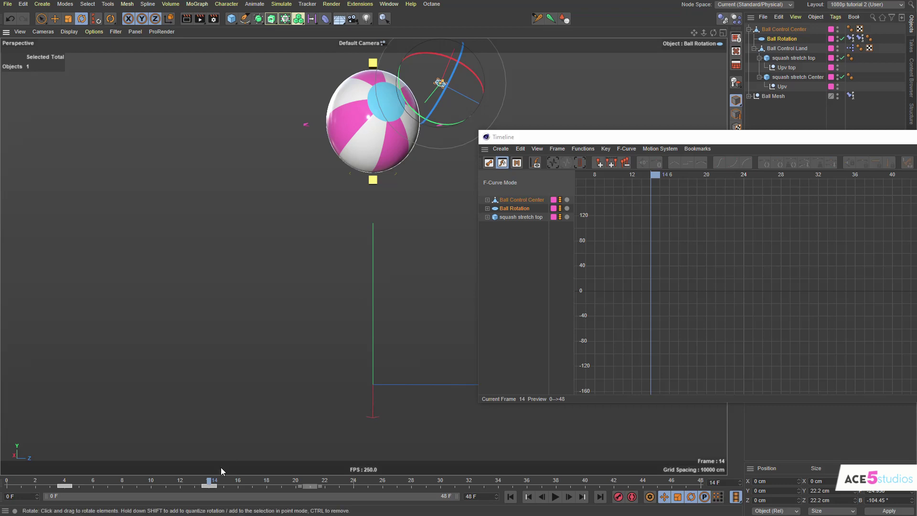
left_click_drag(211, 482, 309, 482)
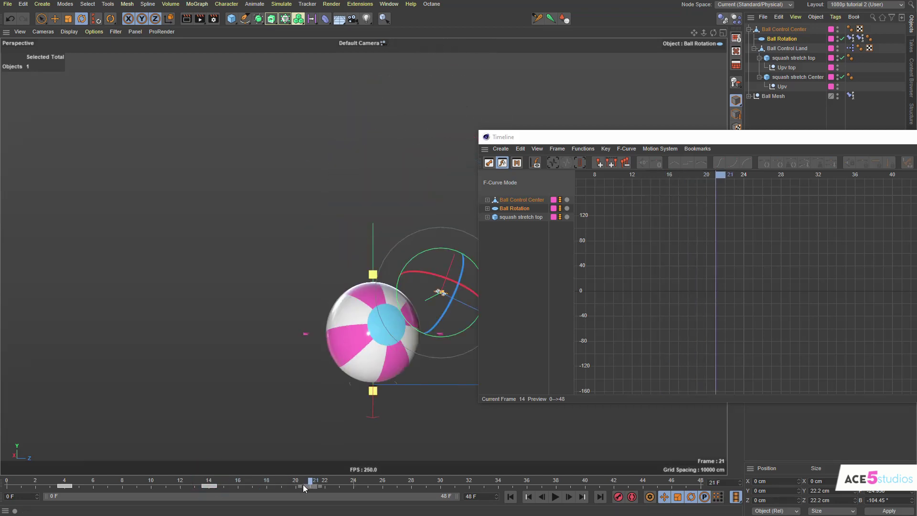
left_click_drag(454, 312, 454, 255)
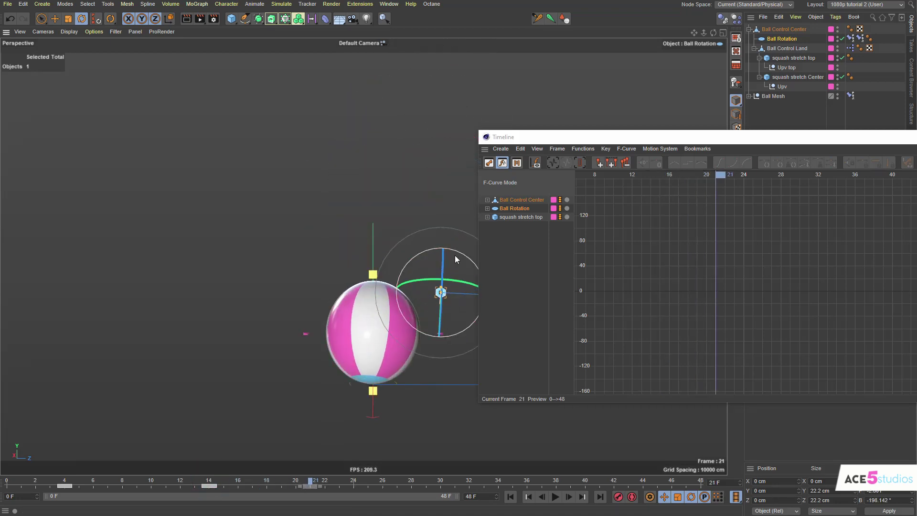
left_click_drag(301, 482, 7, 484)
key("F8")
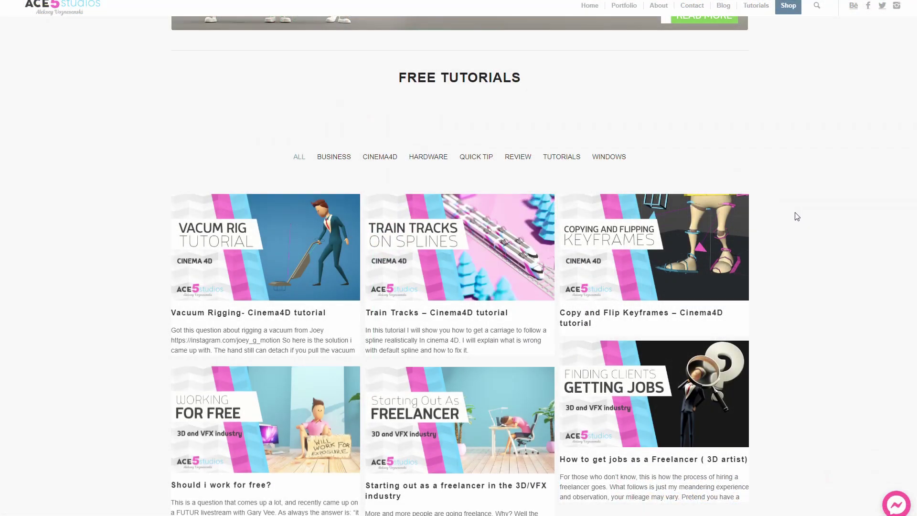
scroll(801, 216, "down", 1)
scroll(801, 216, "down", 1)
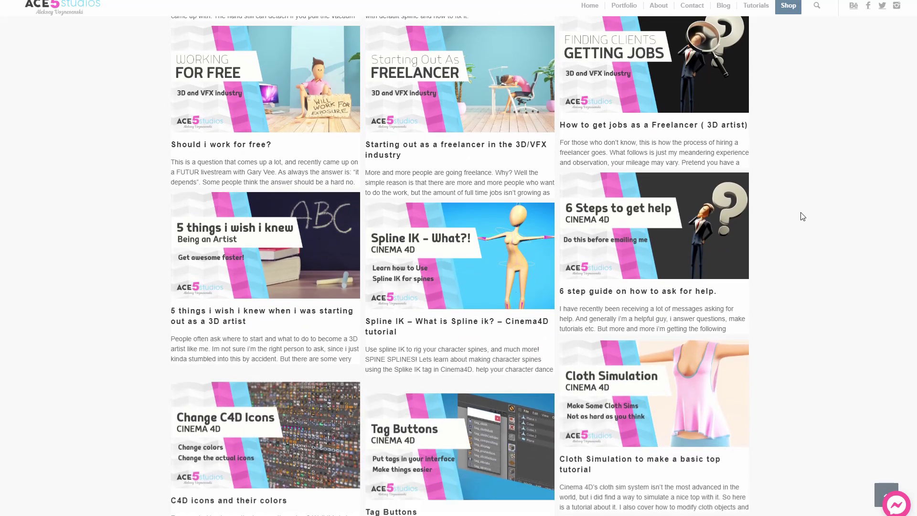
scroll(801, 216, "down", 1)
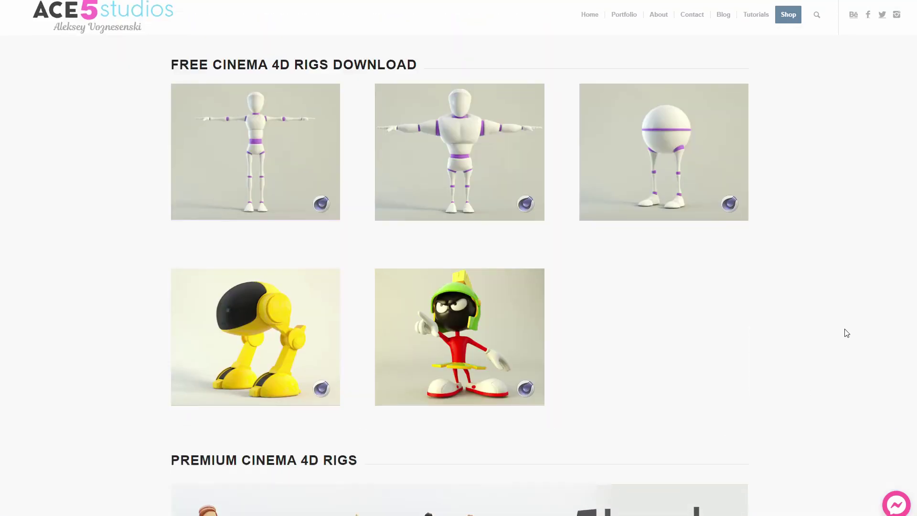
scroll(846, 333, "down", 1)
scroll(846, 333, "down", 1)
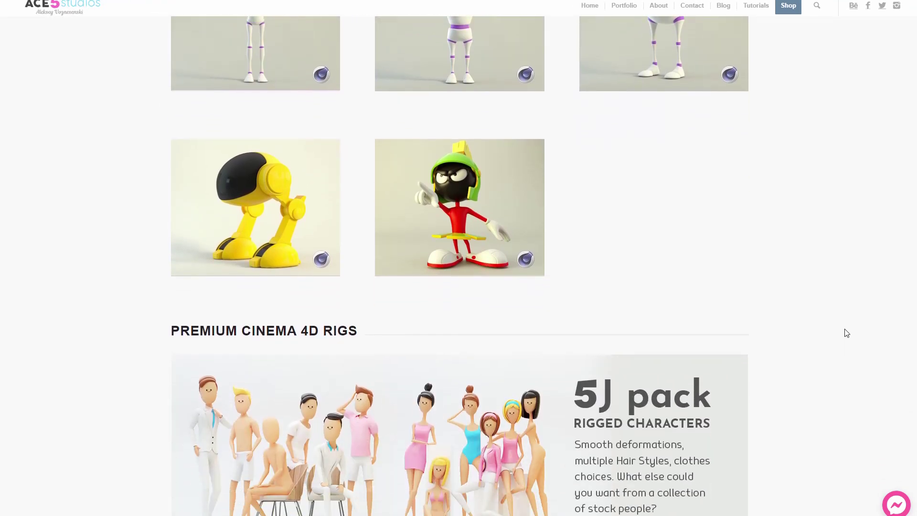
scroll(846, 333, "down", 2)
scroll(846, 333, "down", 2)
scroll(846, 333, "down", 1)
scroll(846, 333, "down", 1)
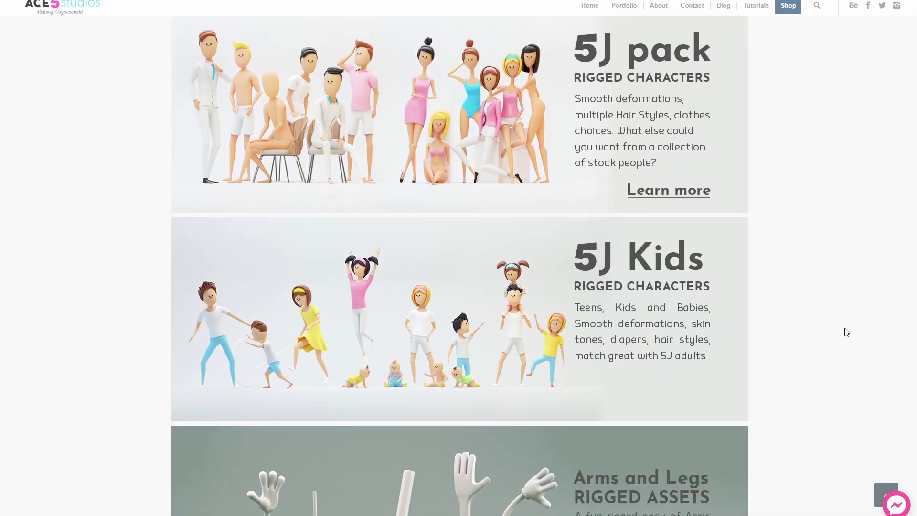
scroll(845, 333, "down", 2)
scroll(846, 333, "down", 1)
scroll(846, 332, "down", 2)
scroll(846, 333, "down", 2)
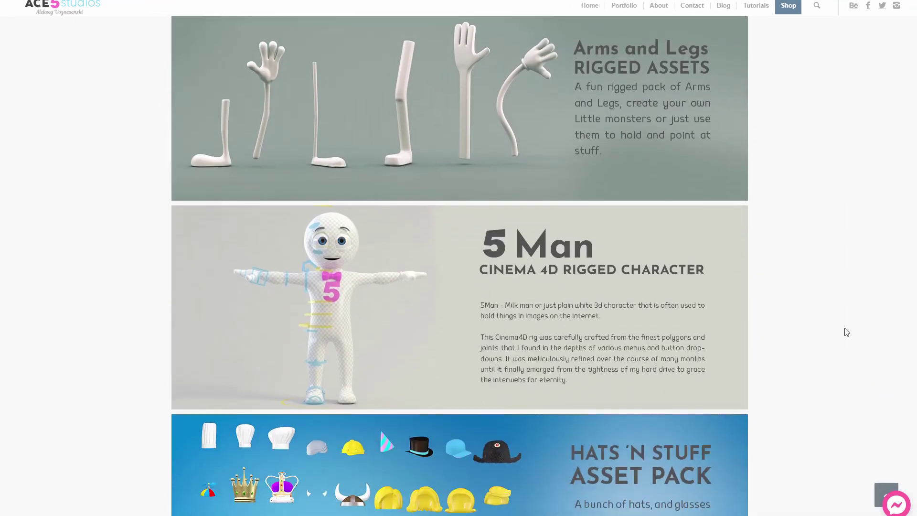
scroll(845, 333, "down", 1)
scroll(846, 333, "down", 3)
scroll(846, 332, "down", 1)
scroll(846, 333, "down", 2)
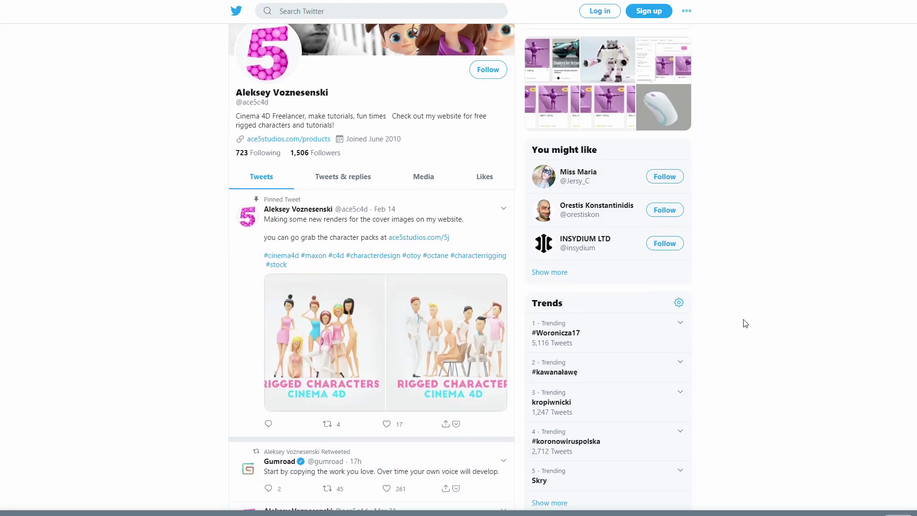
scroll(744, 324, "down", 2)
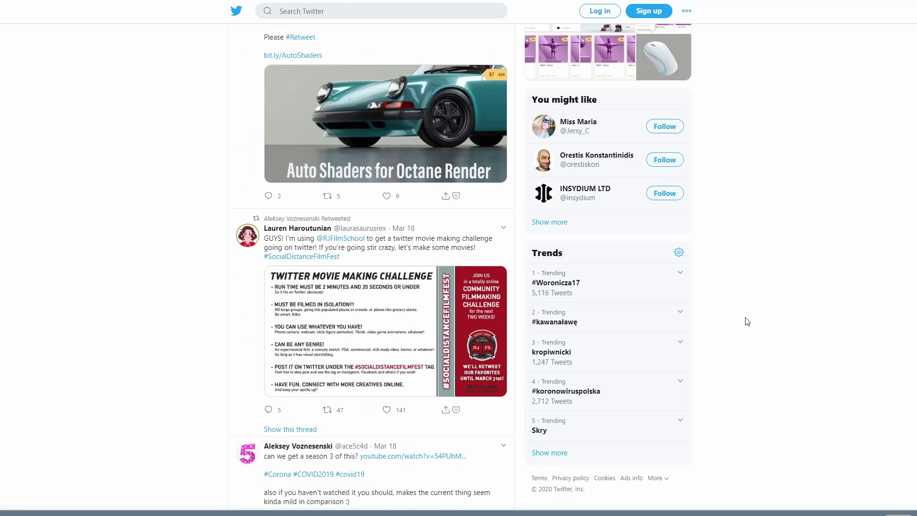
scroll(745, 322, "down", 1)
scroll(745, 322, "down", 2)
scroll(747, 321, "down", 1)
scroll(749, 320, "down", 2)
scroll(745, 320, "down", 1)
scroll(746, 320, "down", 2)
scroll(746, 320, "down", 2)
scroll(748, 320, "down", 1)
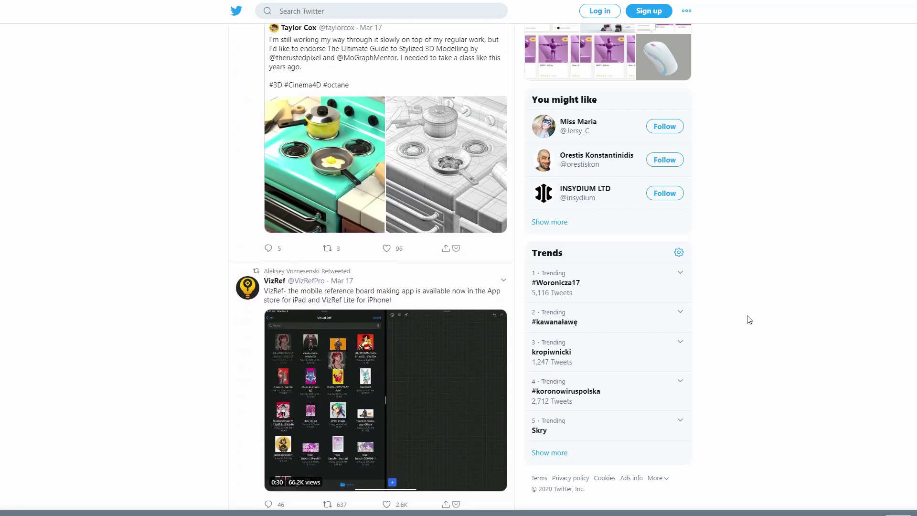
scroll(747, 319, "down", 1)
scroll(747, 320, "down", 1)
scroll(747, 319, "down", 2)
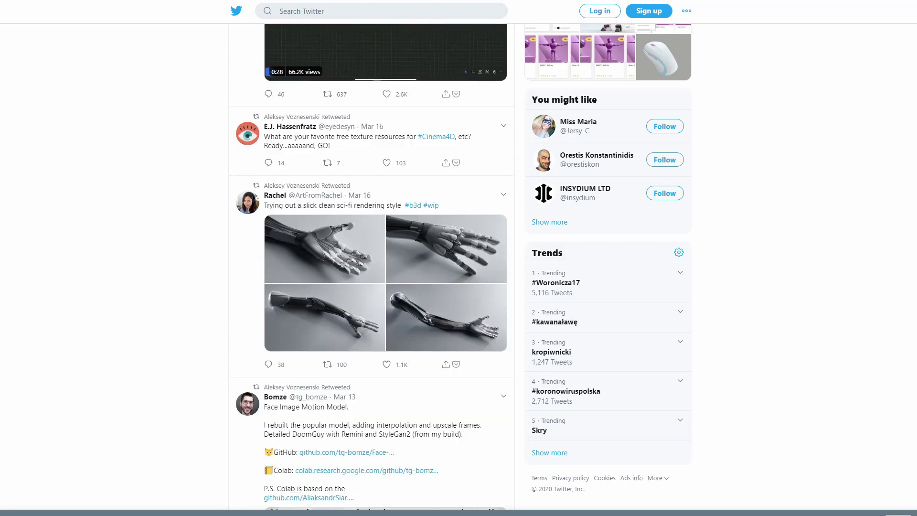